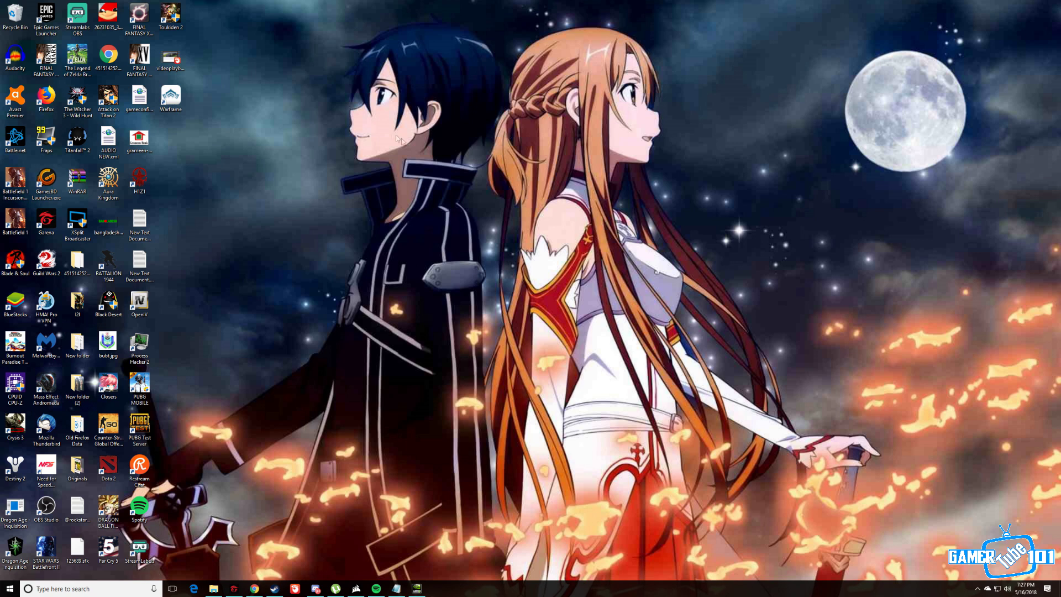
# Bring the Notepad guide with the NVIDIA, compatibility and config steps to the front
pyautogui.click(397, 588)
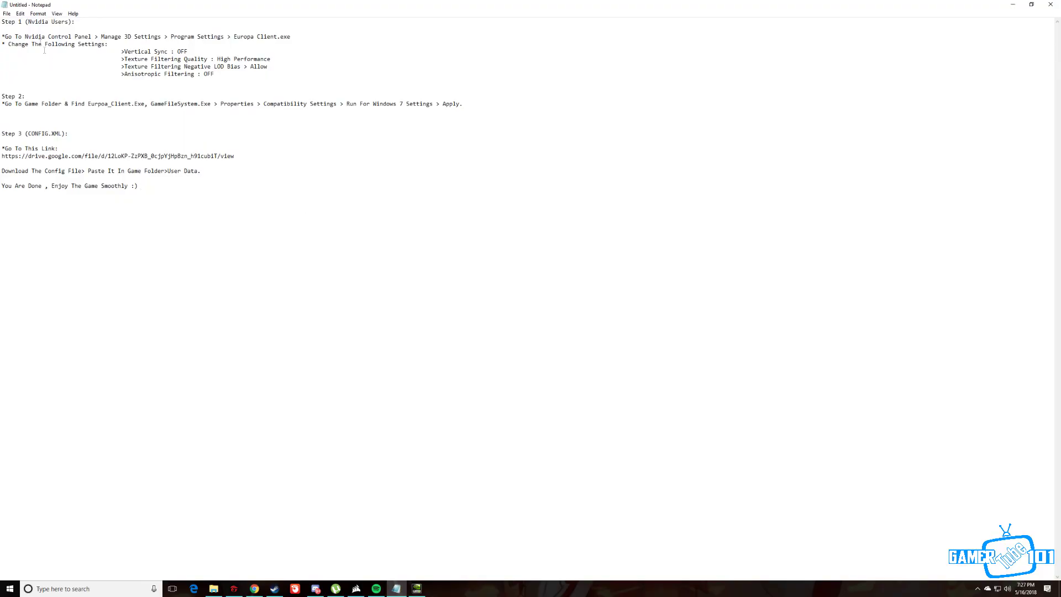
# Restore the Notepad guide from full screen and move it left of centre
pyautogui.click(1031, 4)
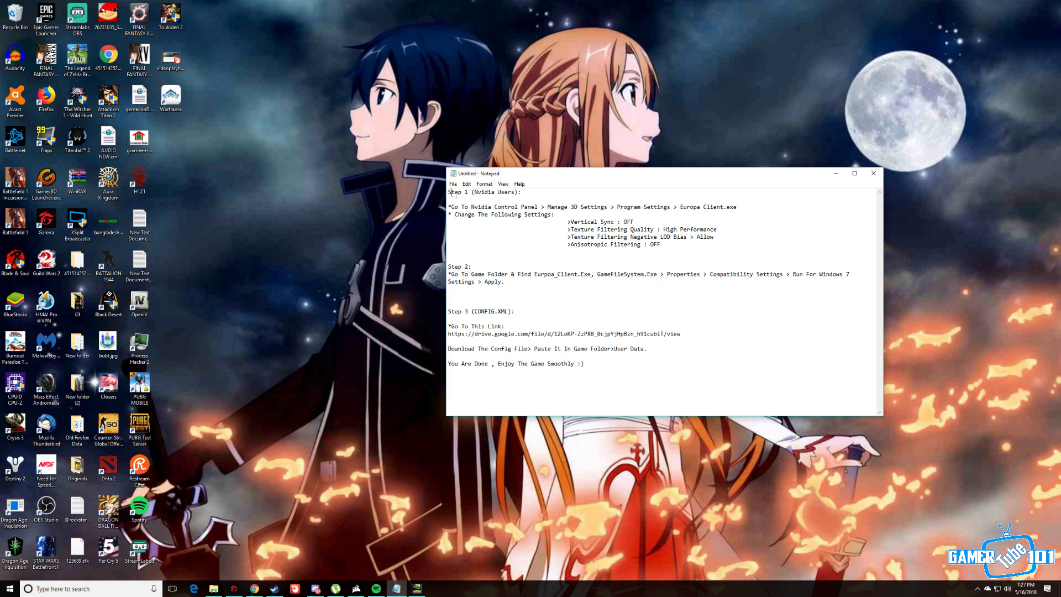
pyautogui.moveTo(450, 193); pyautogui.dragTo(663, 244)
pyautogui.click(746, 238)
pyautogui.moveTo(806, 175); pyautogui.dragTo(721, 175)
# Bring NVIDIA Control Panel forward, reposition it, and start adding a program to customize
pyautogui.click(417, 588)
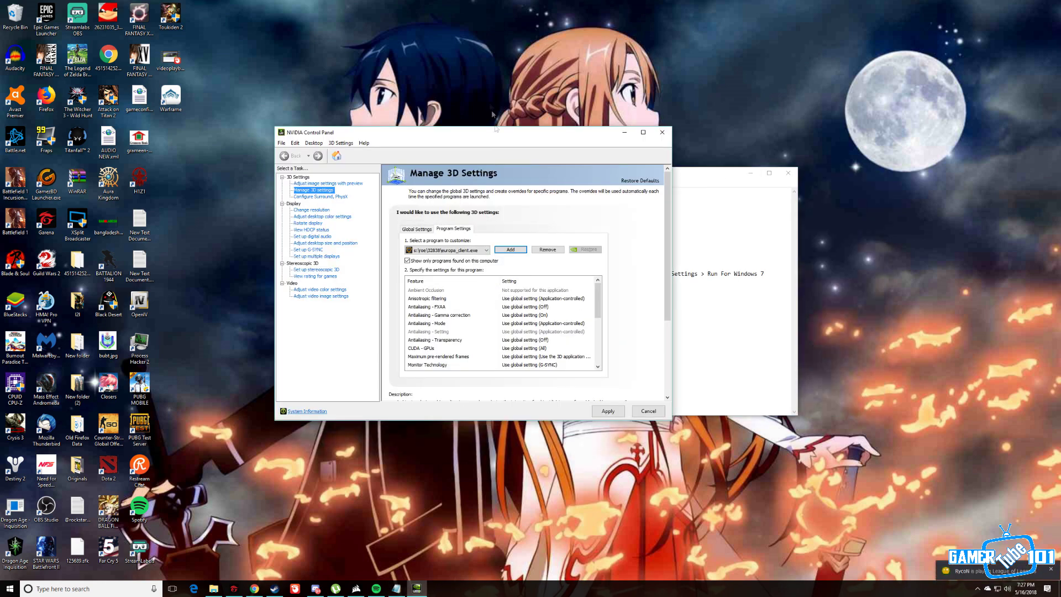
pyautogui.moveTo(473, 140); pyautogui.dragTo(644, 210)
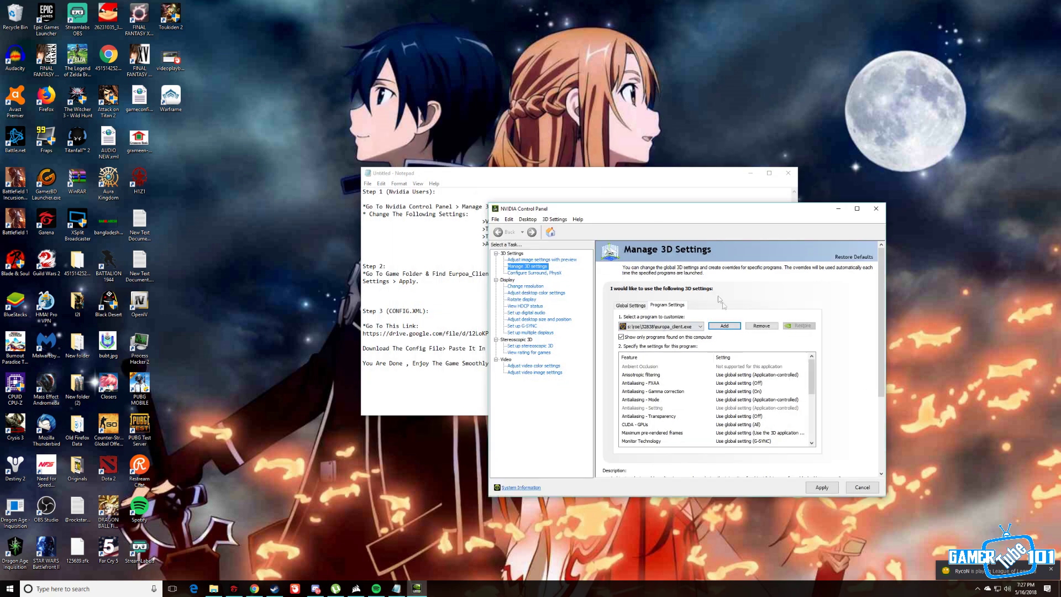
pyautogui.moveTo(695, 213); pyautogui.dragTo(731, 237)
pyautogui.click(678, 354)
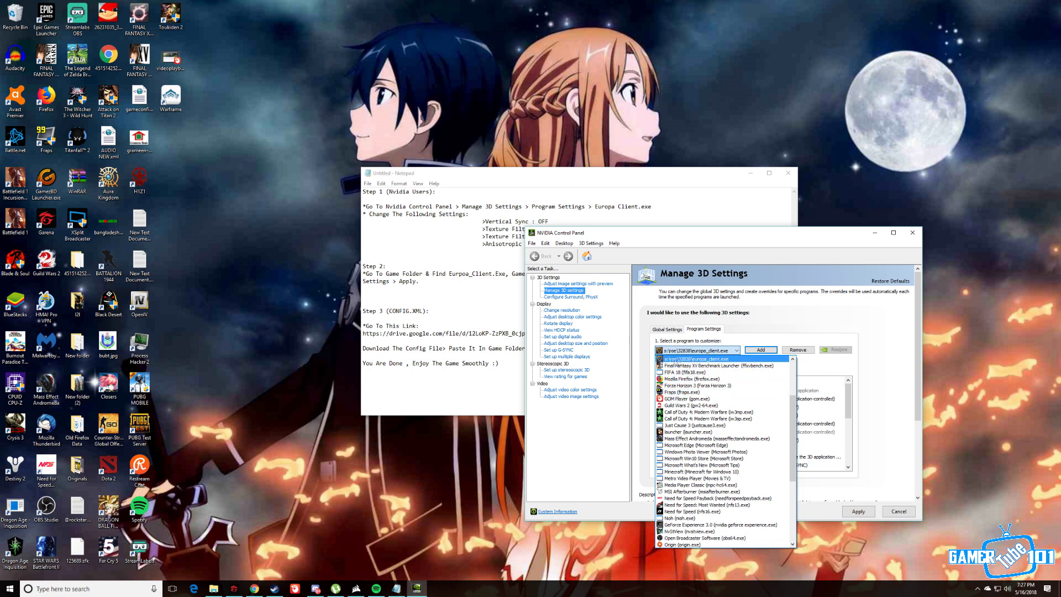
pyautogui.click(721, 363)
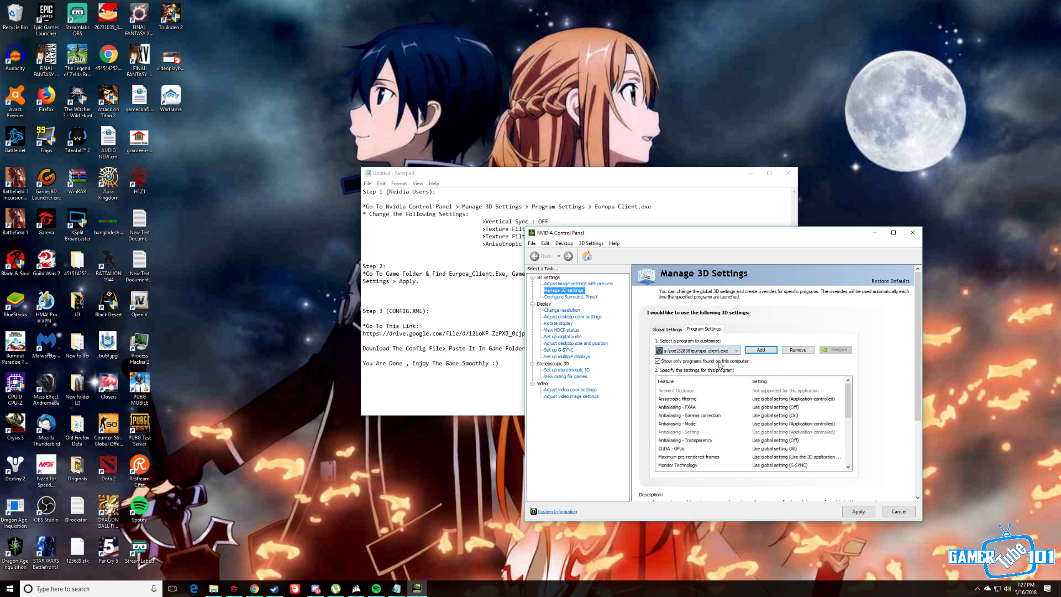
pyautogui.click(765, 350)
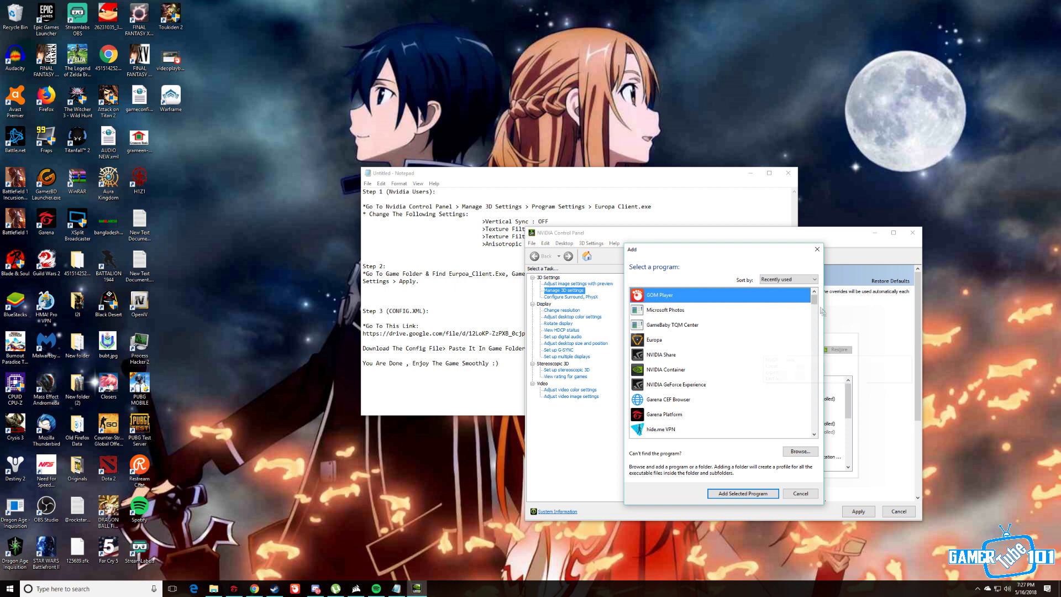
# Browse to S:\ROE\32838 and choose Europa_Client.exe as the program to customize
pyautogui.click(654, 340)
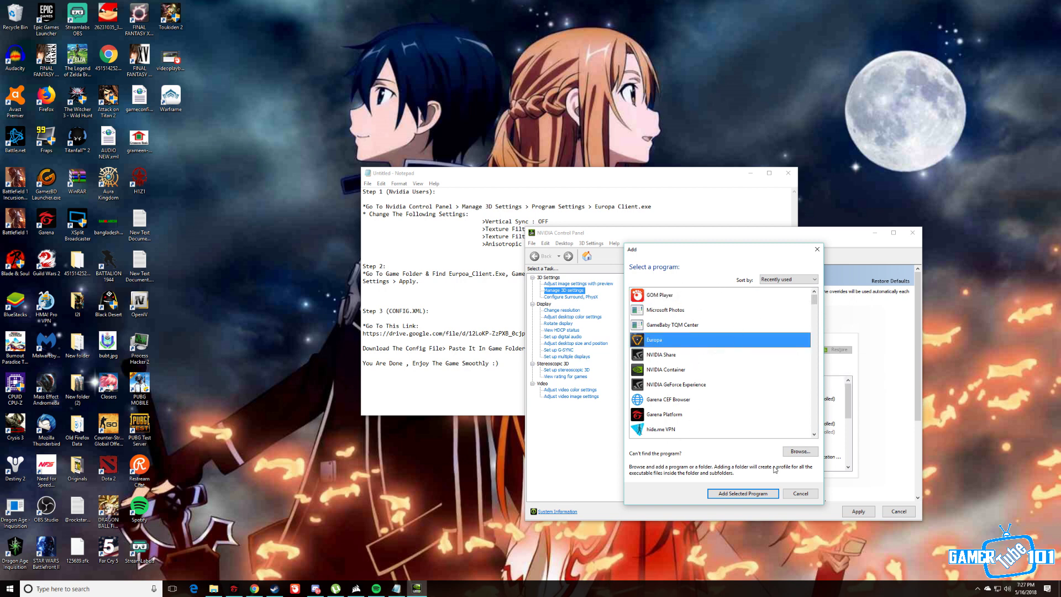
pyautogui.click(805, 453)
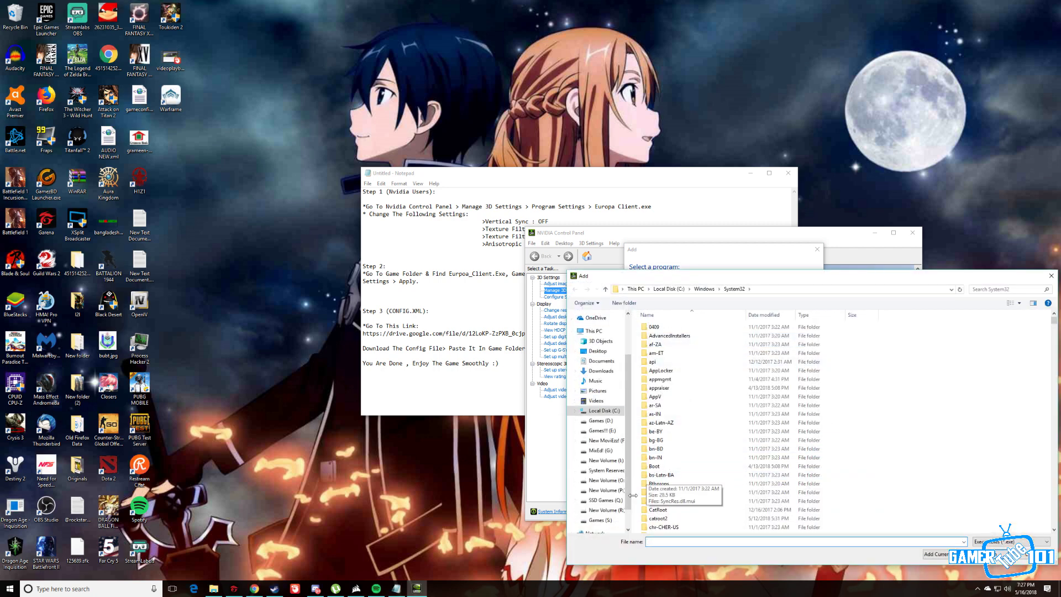
pyautogui.click(600, 520)
pyautogui.doubleClick(657, 522)
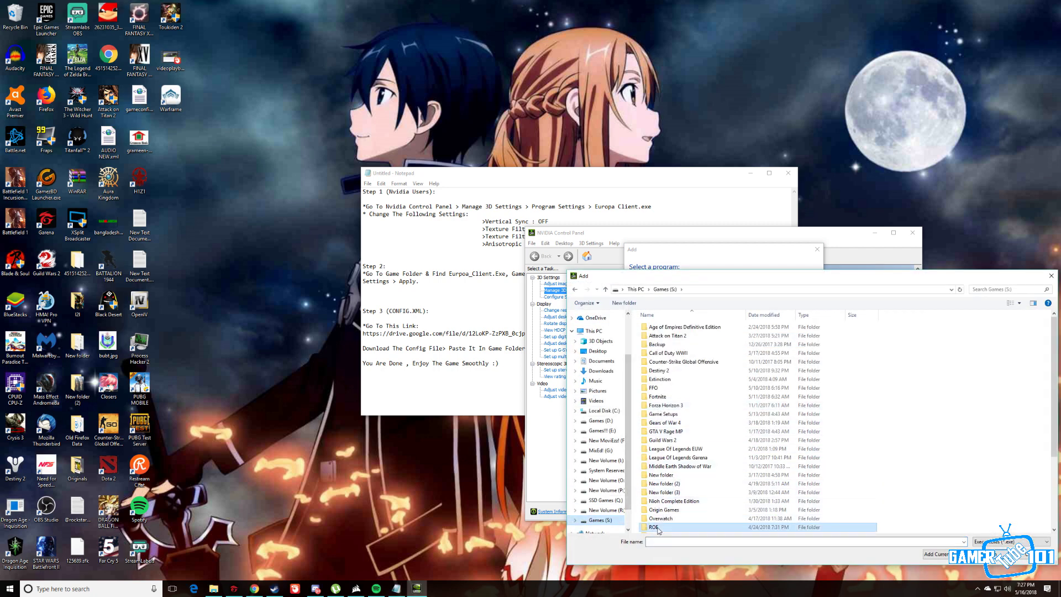
pyautogui.doubleClick(666, 328)
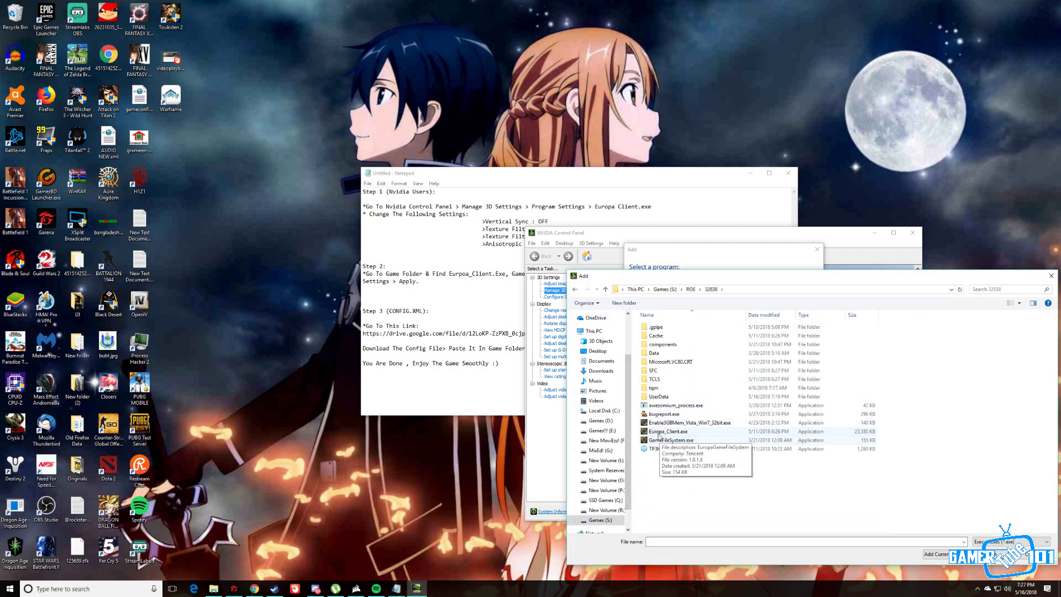
pyautogui.click(669, 432)
pyautogui.doubleClick(669, 432)
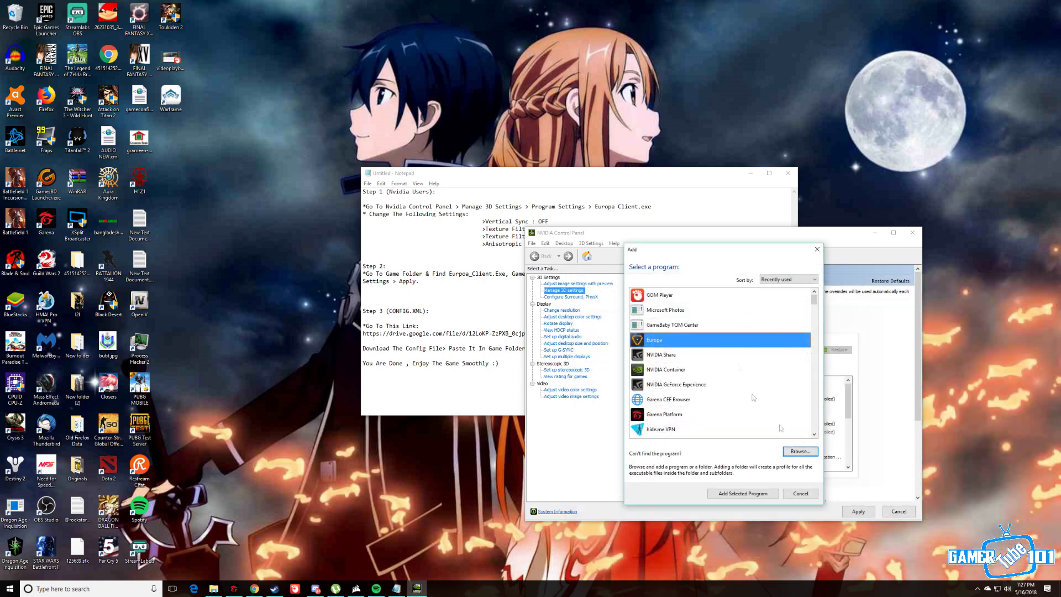
pyautogui.moveTo(743, 243); pyautogui.dragTo(855, 168)
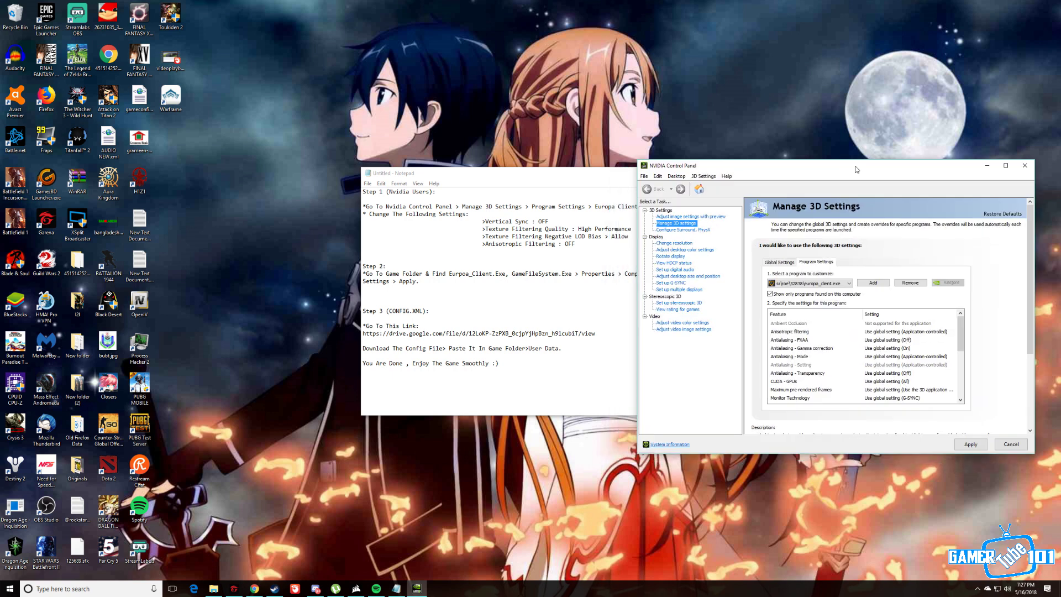
# Turn Vertical sync Off, set Texture filtering quality to High performance, and allow Negative LOD bias
pyautogui.moveTo(960, 337); pyautogui.dragTo(960, 381)
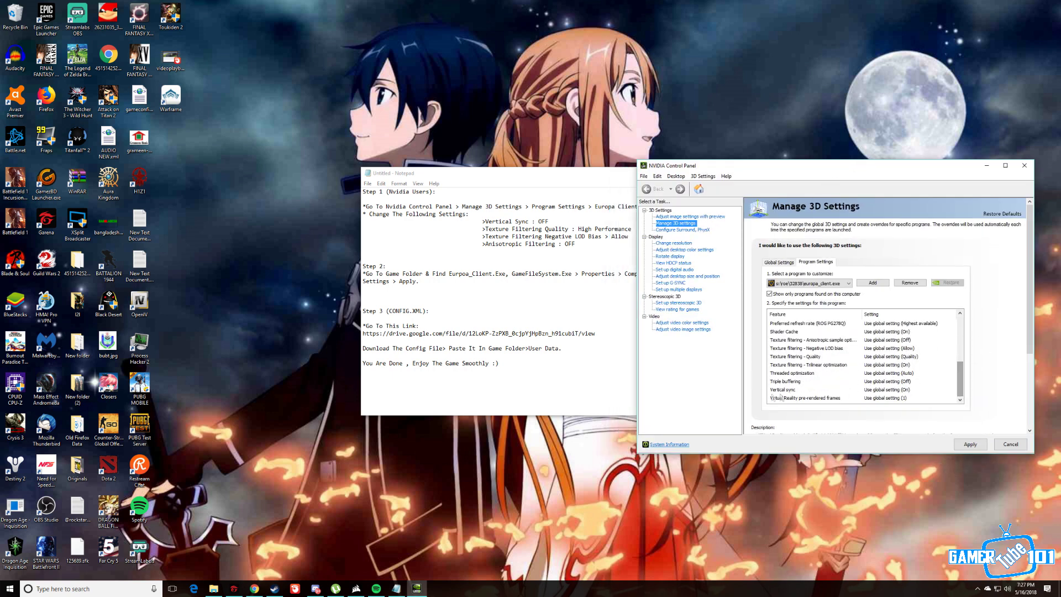
pyautogui.click(874, 391)
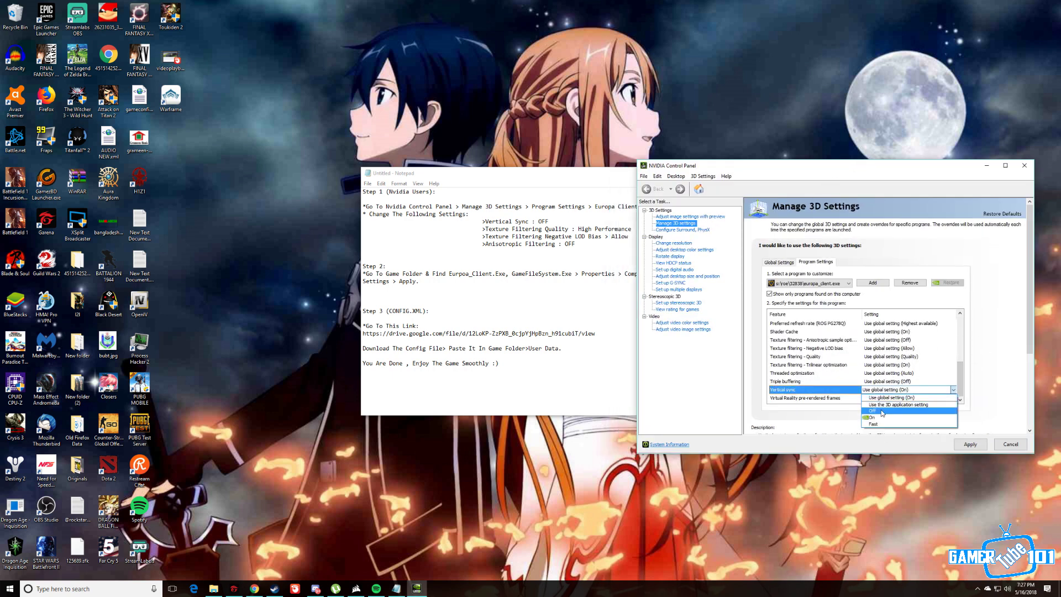
pyautogui.click(883, 413)
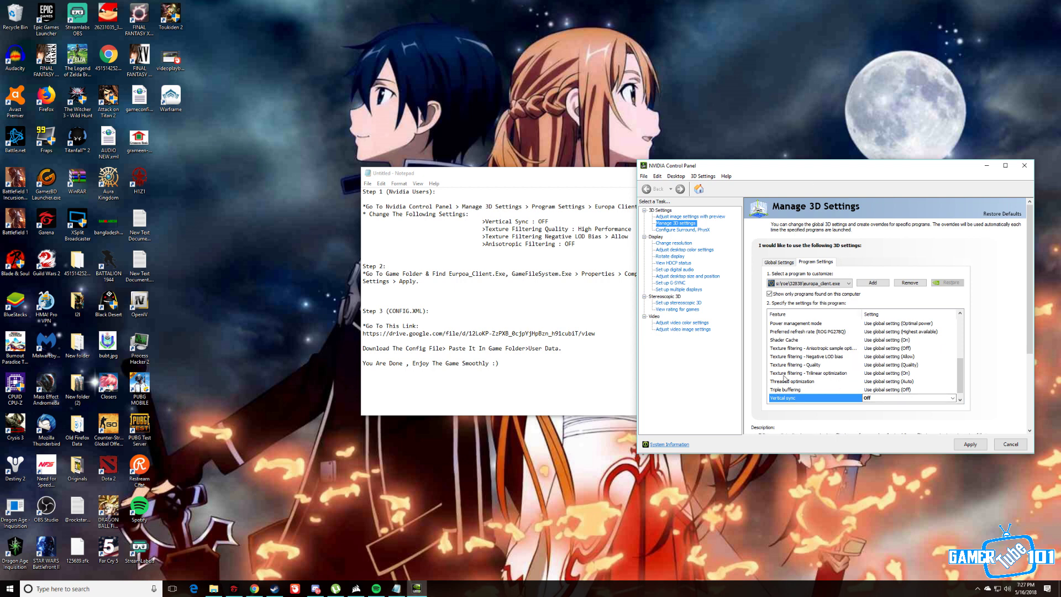
pyautogui.click(888, 366)
pyautogui.click(878, 403)
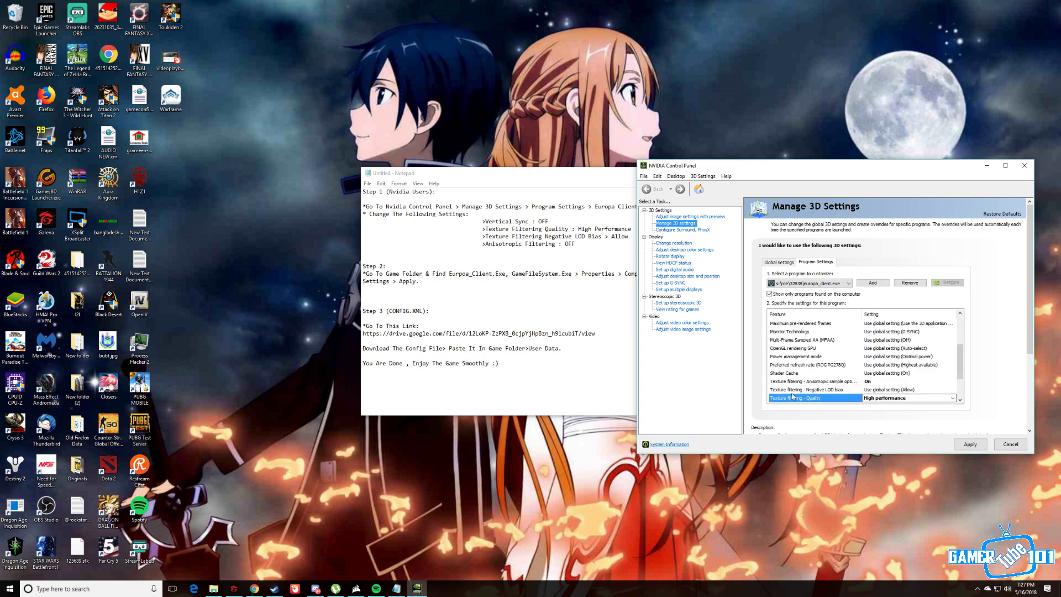
pyautogui.click(880, 392)
pyautogui.click(876, 408)
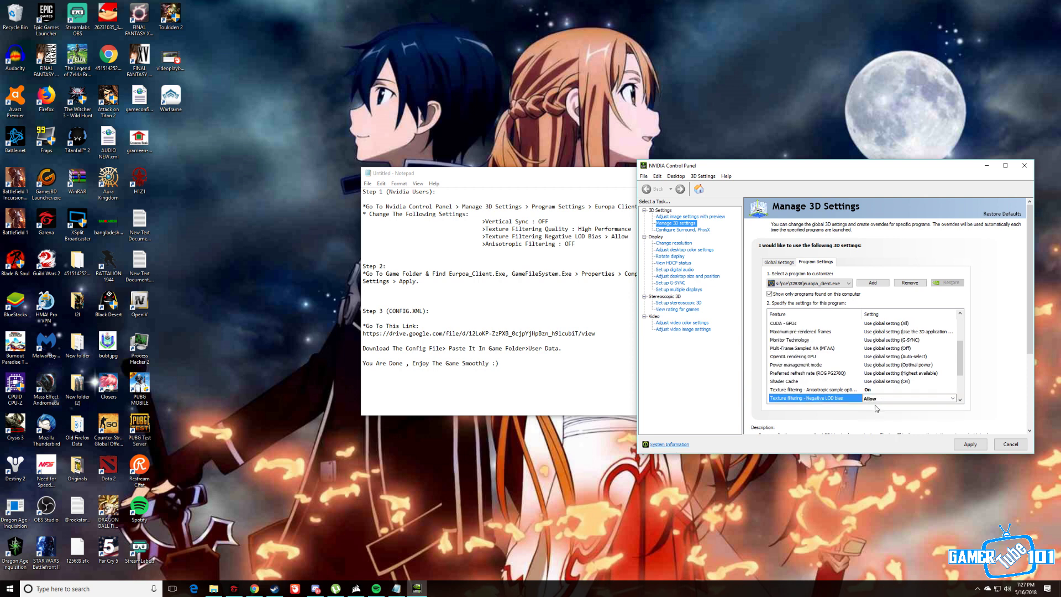
# Turn Anisotropic filtering Off, apply the 3D settings, and return to the Notepad guide
pyautogui.scroll(2, 869, 375)
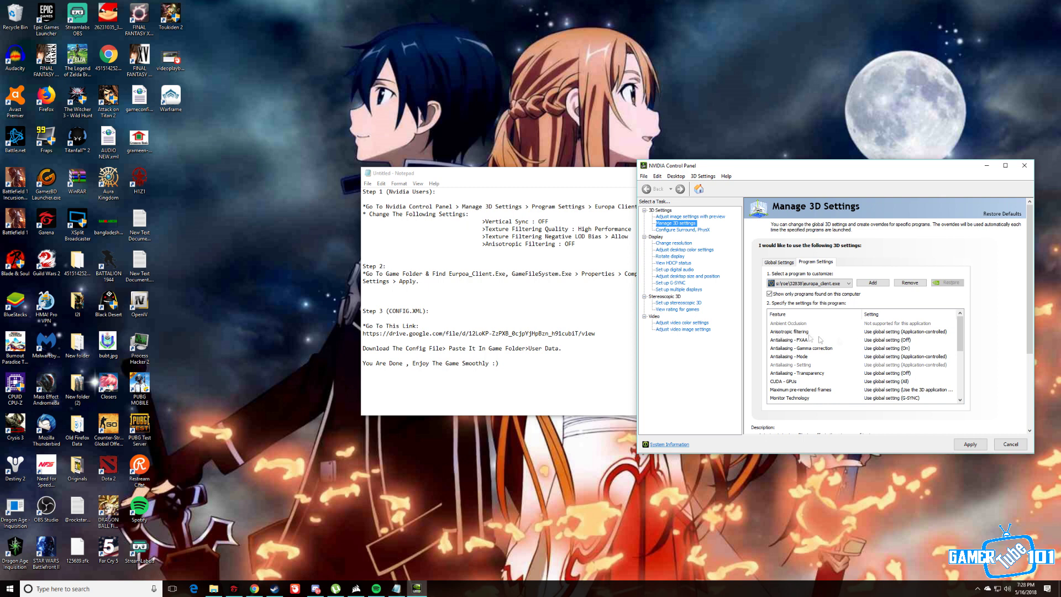
pyautogui.click(885, 332)
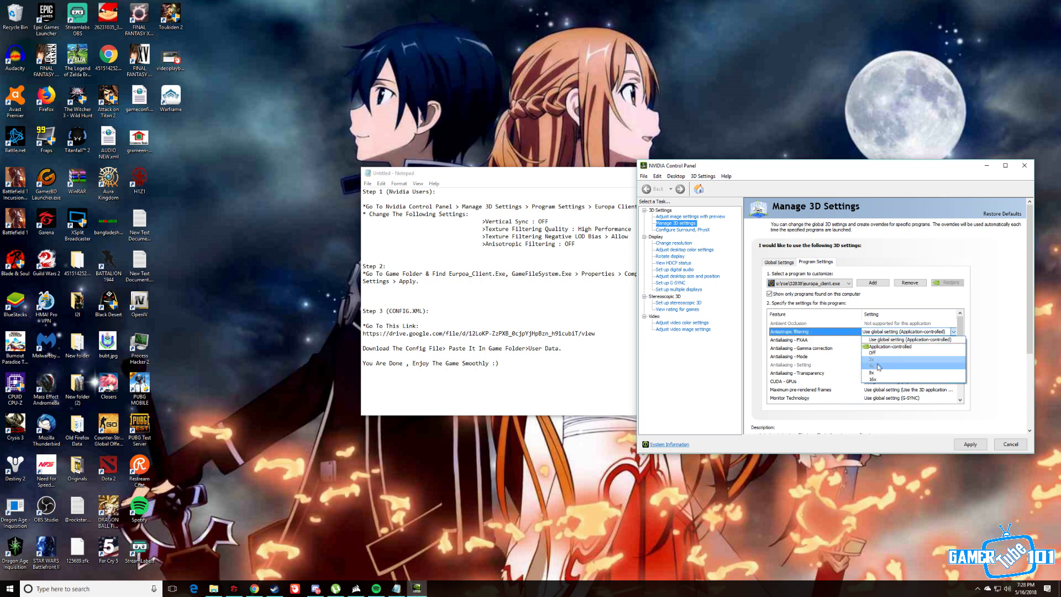
pyautogui.click(873, 352)
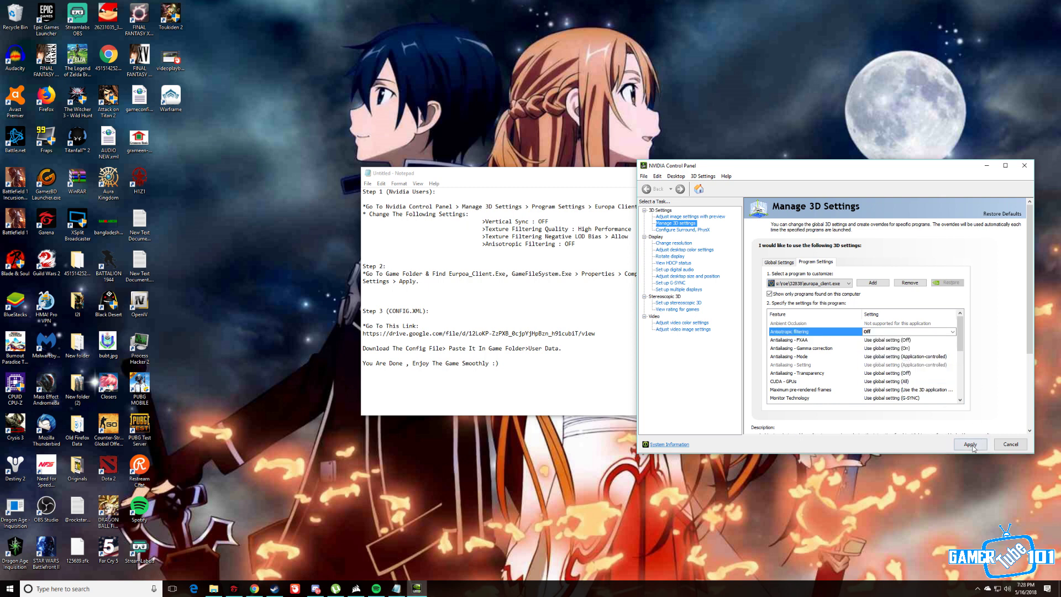
pyautogui.click(972, 445)
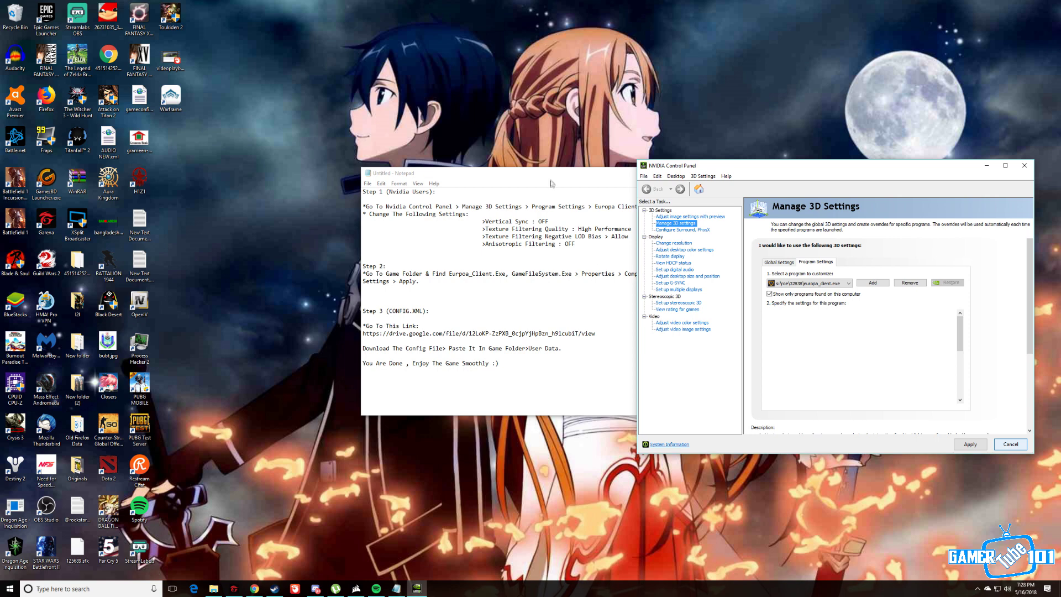
pyautogui.click(551, 191)
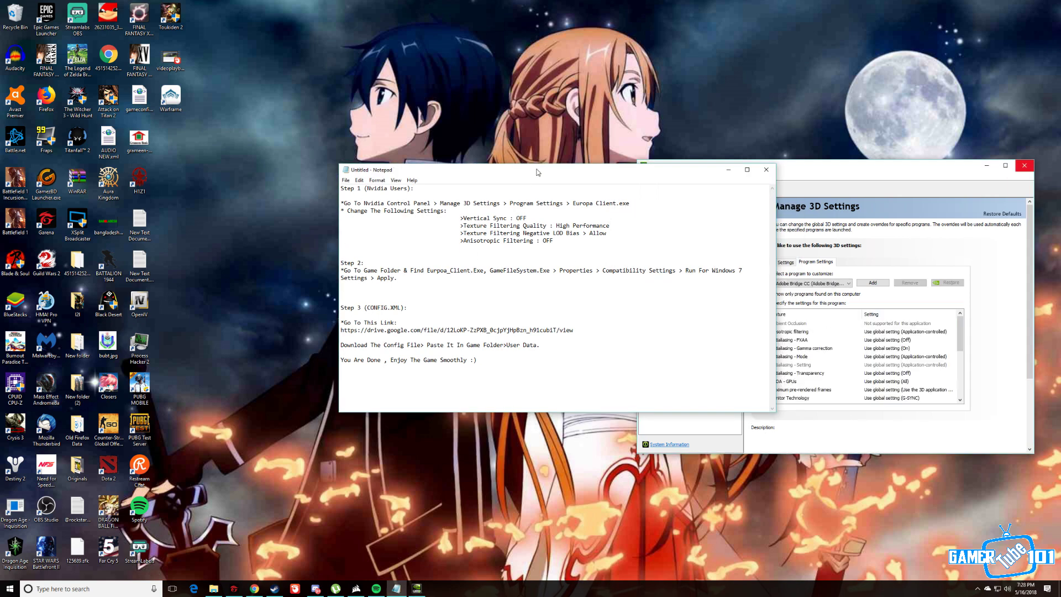
# In the 32838 folder, set Europa_Client.exe's compatibility mode to Windows 7 and confirm with OK
pyautogui.click(213, 589)
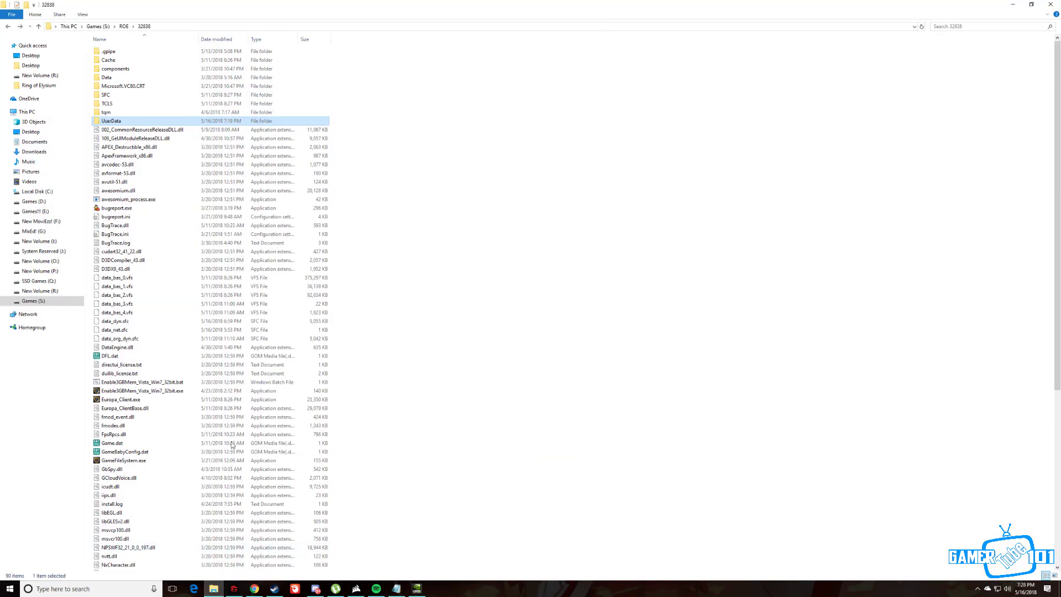
pyautogui.scroll(-2, 182, 376)
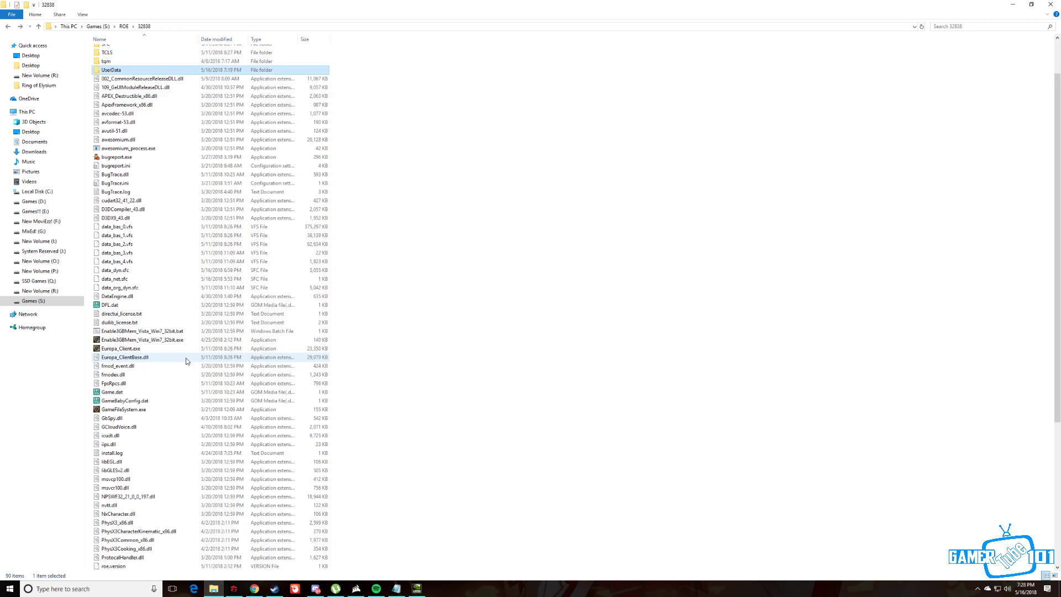
pyautogui.click(114, 351)
pyautogui.rightClick(114, 352)
pyautogui.click(129, 344)
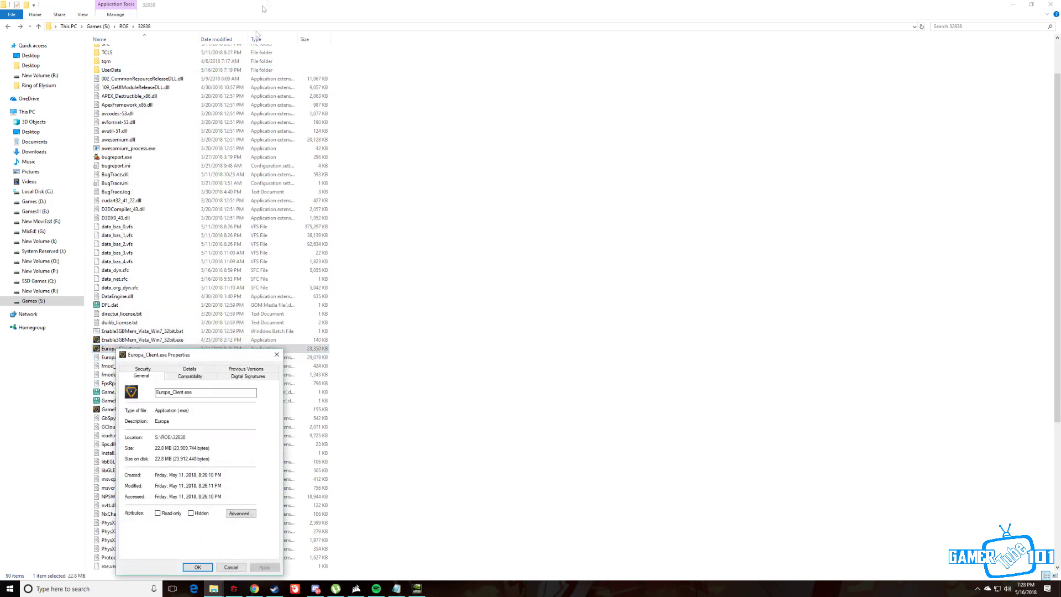
pyautogui.moveTo(206, 356); pyautogui.dragTo(582, 194)
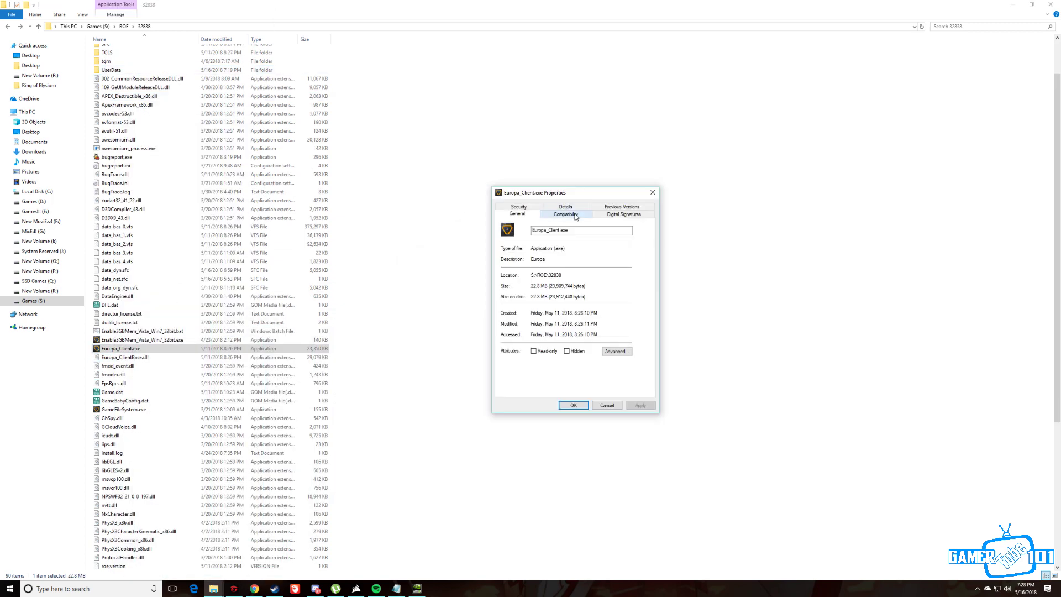
pyautogui.click(566, 215)
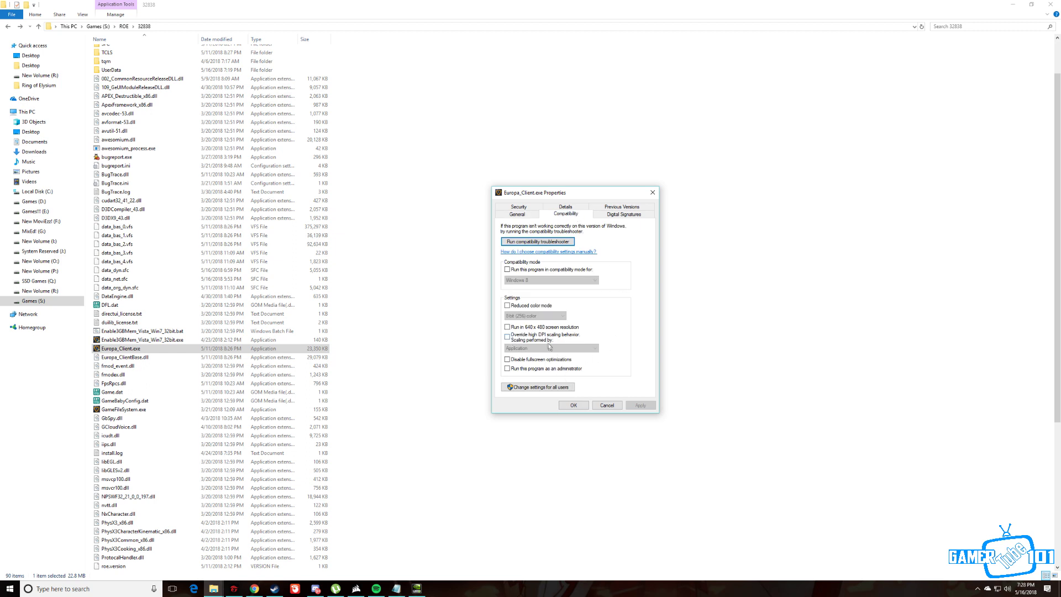
pyautogui.click(517, 270)
pyautogui.click(541, 281)
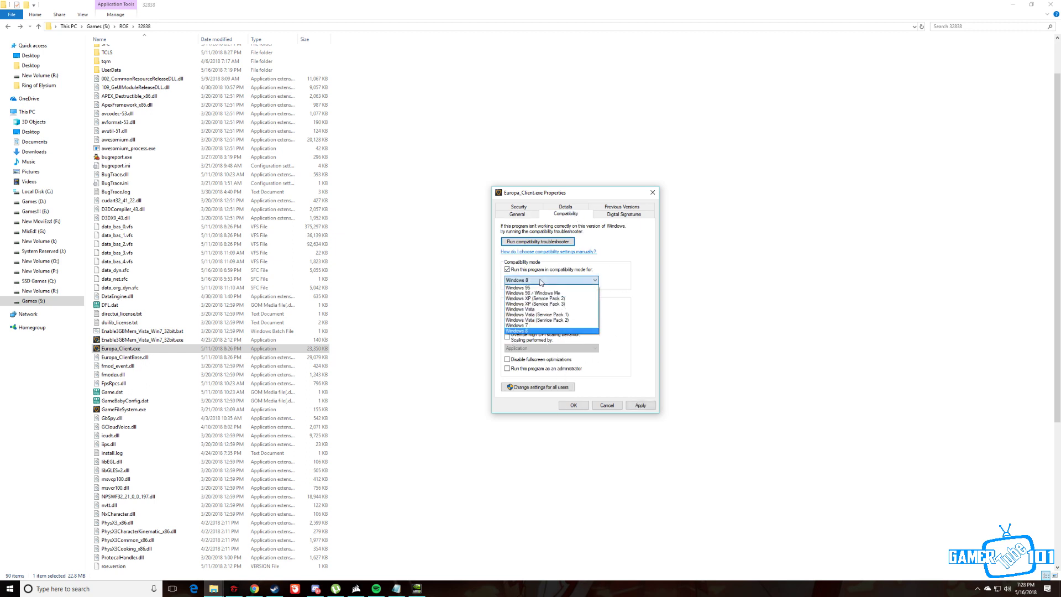
pyautogui.click(524, 325)
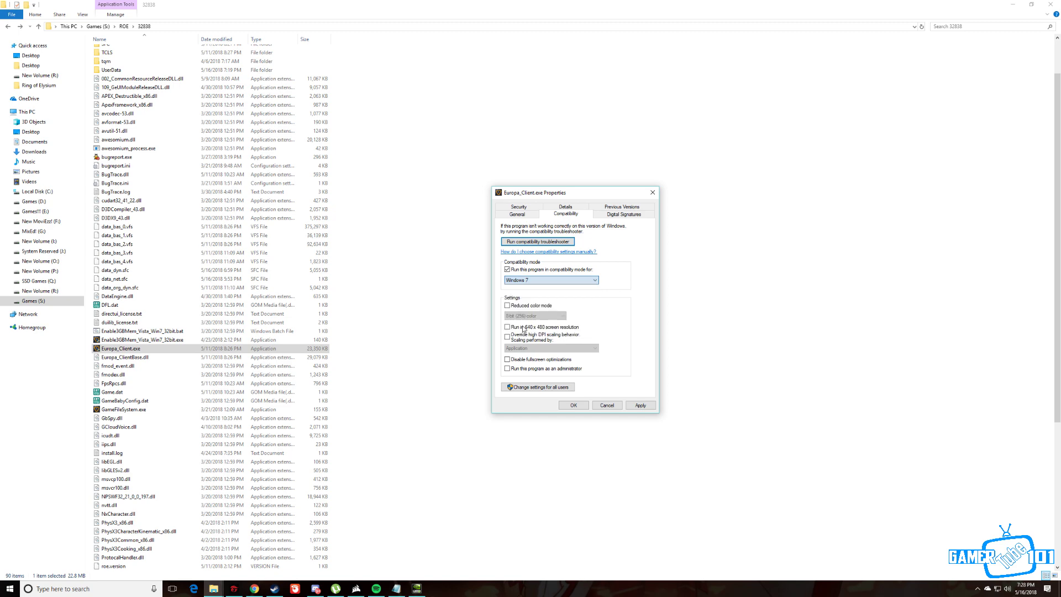
pyautogui.click(608, 406)
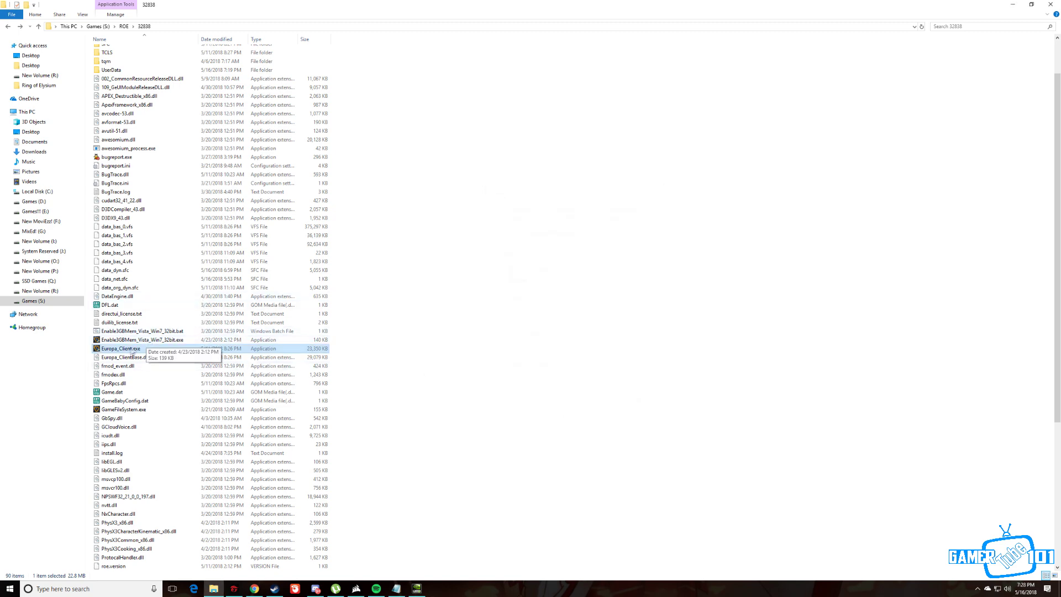
# In GameFileSystem.exe's Properties, enable compatibility mode for Windows 7 and confirm with OK
pyautogui.click(117, 410)
pyautogui.rightClick(117, 410)
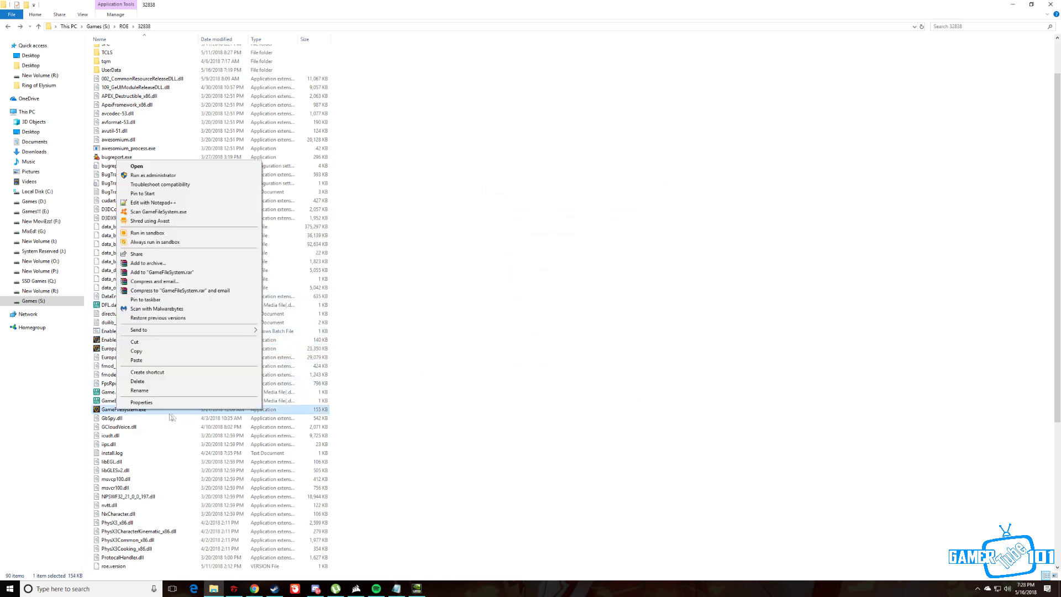
pyautogui.click(166, 402)
pyautogui.moveTo(182, 353); pyautogui.dragTo(556, 291)
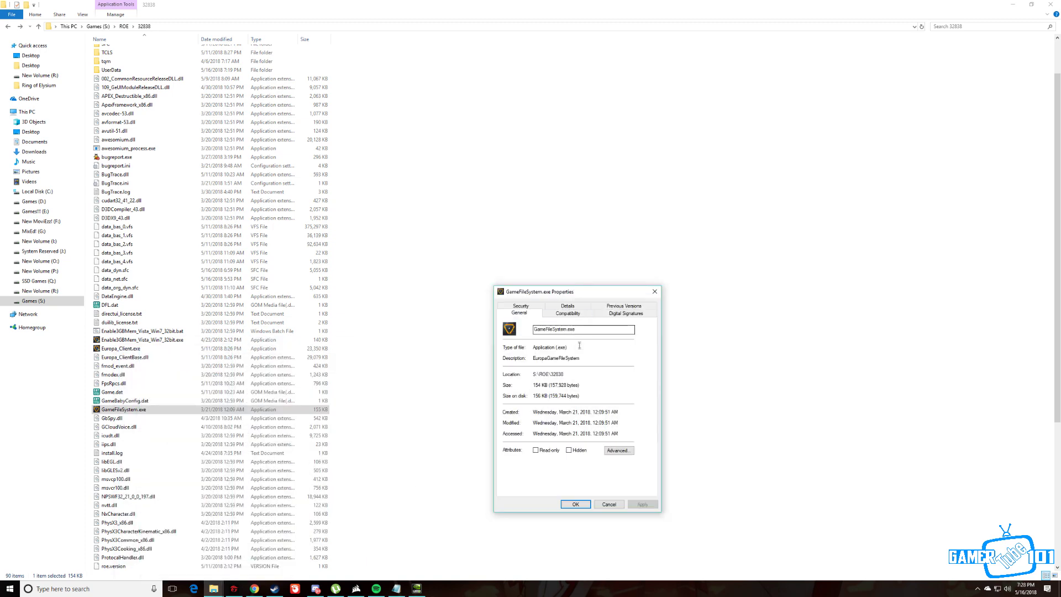
pyautogui.click(567, 312)
pyautogui.click(509, 368)
pyautogui.click(547, 379)
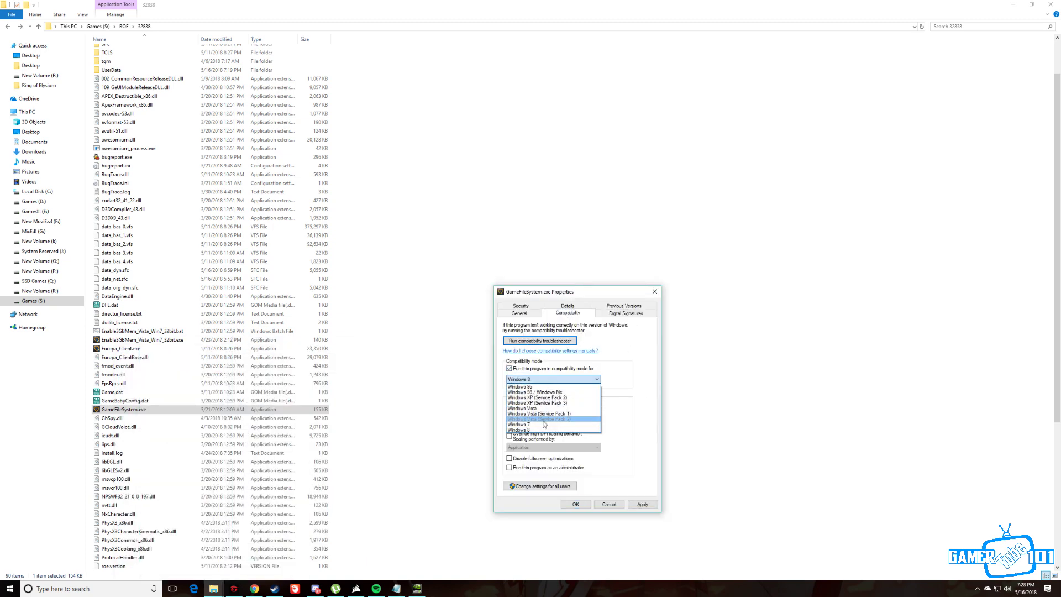
pyautogui.press('Escape')
pyautogui.click(535, 379)
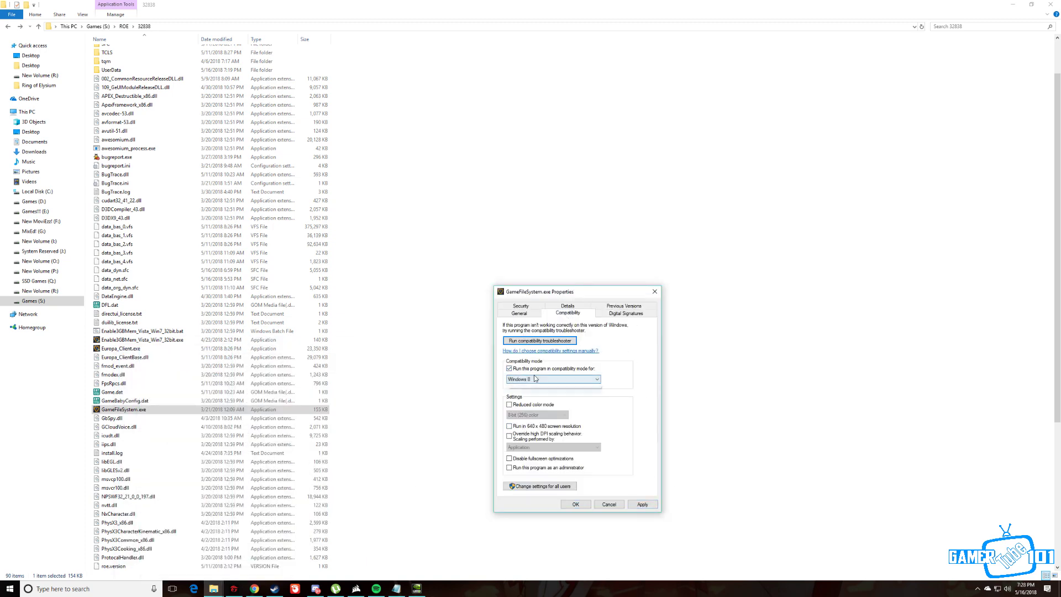
pyautogui.click(537, 438)
pyautogui.click(585, 502)
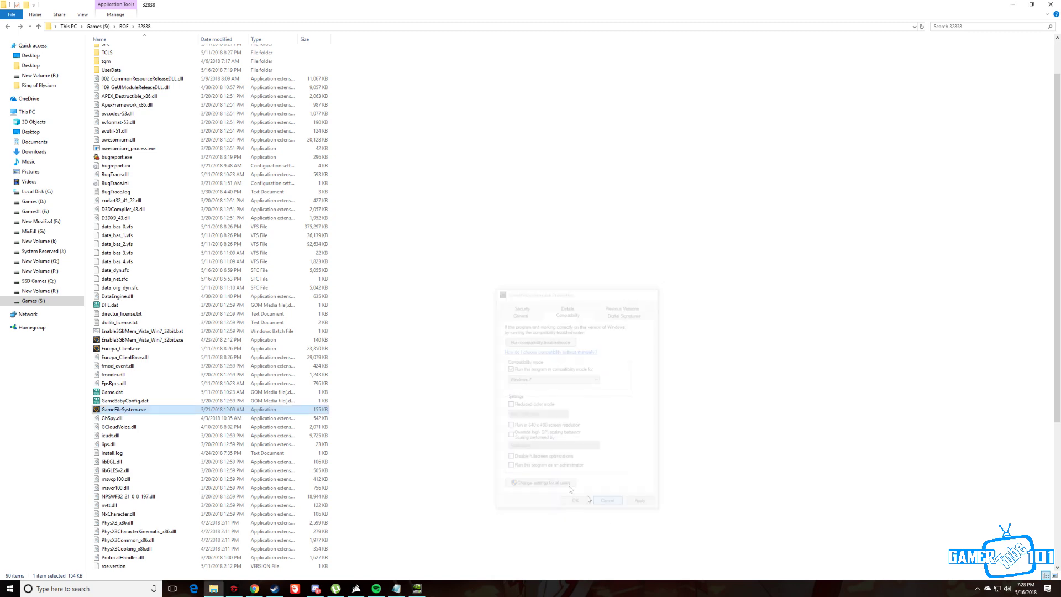
pyautogui.rightClick(472, 286)
# Refresh the folder, then minimize File Explorer and NVIDIA Control Panel to reveal the Notepad guide
pyautogui.click(514, 321)
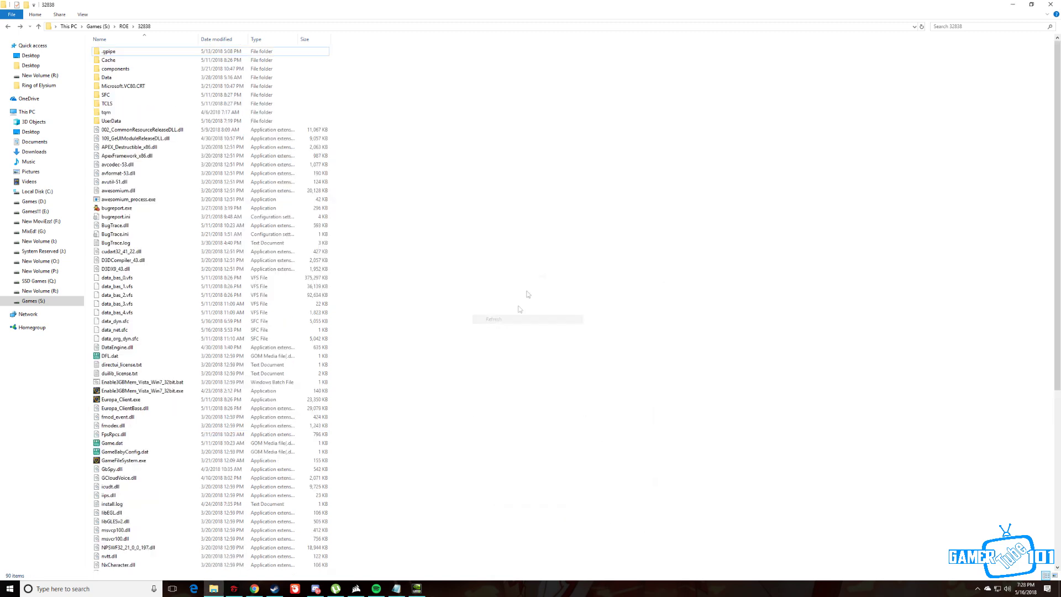
pyautogui.click(1014, 7)
pyautogui.moveTo(539, 178); pyautogui.dragTo(562, 135)
pyautogui.click(990, 166)
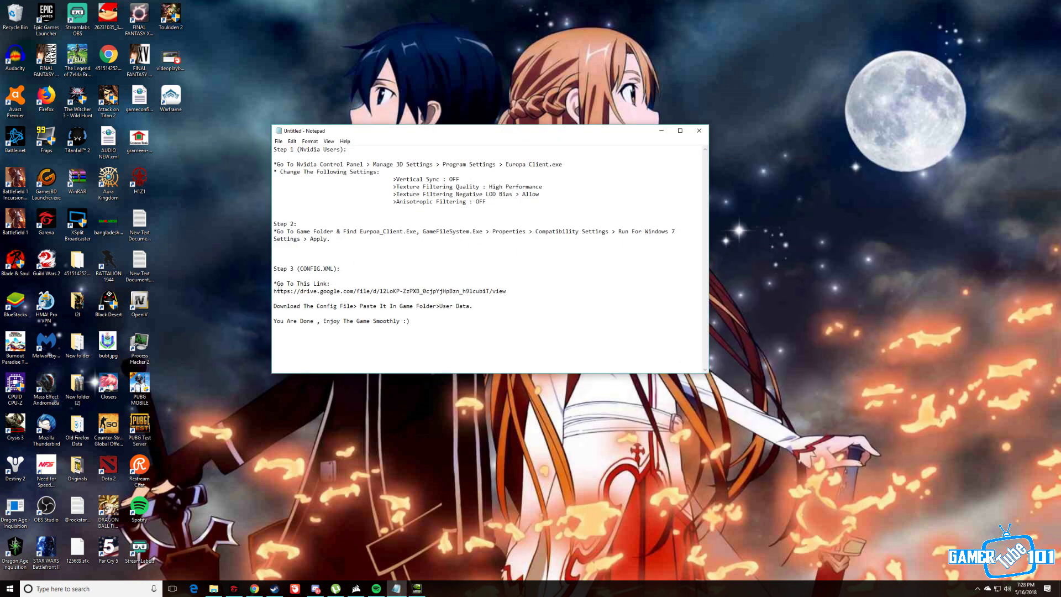
# Copy the config file's Google Drive link from the Notepad guide
pyautogui.moveTo(277, 282); pyautogui.dragTo(456, 290)
pyautogui.click(456, 290)
pyautogui.moveTo(506, 291); pyautogui.dragTo(274, 291)
pyautogui.rightClick(294, 291)
pyautogui.click(312, 321)
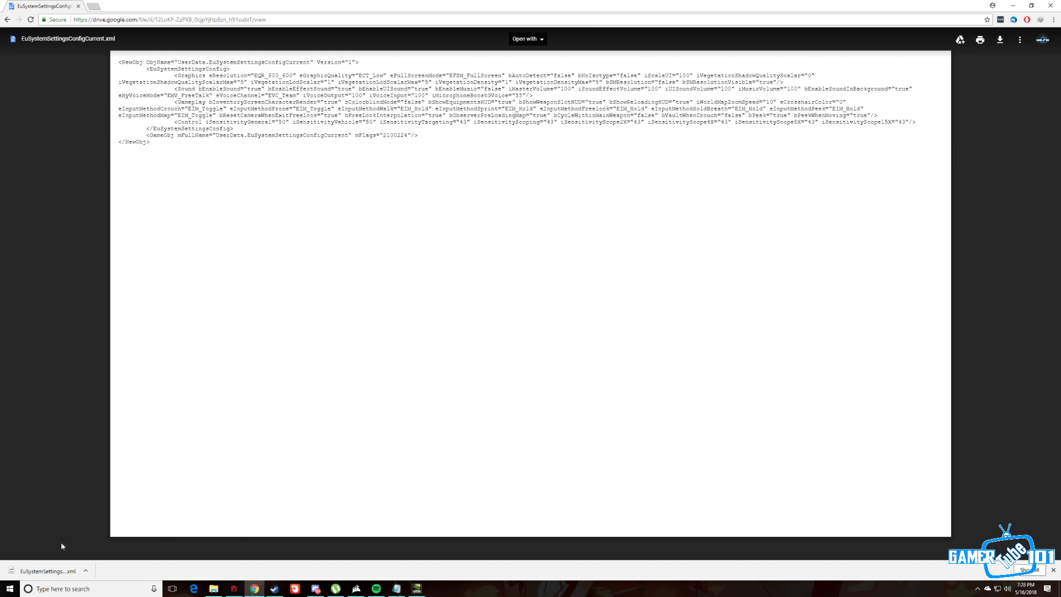
# Check the downloaded EuSystemSettingsConfigCurrent.xml, then return to the 32838 game folder
pyautogui.rightClick(78, 578)
pyautogui.click(118, 578)
pyautogui.click(213, 588)
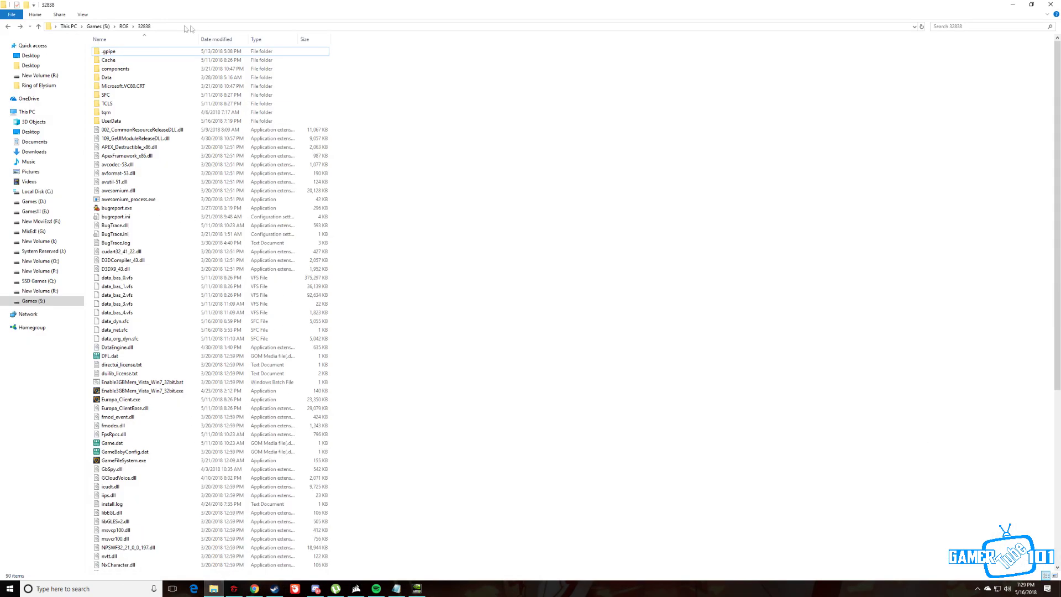
# Open UserData and rename EuSystemSettingsConfigCurrent.xml to EuSystemSettingsConfigCurrent_backup.xml
pyautogui.doubleClick(115, 121)
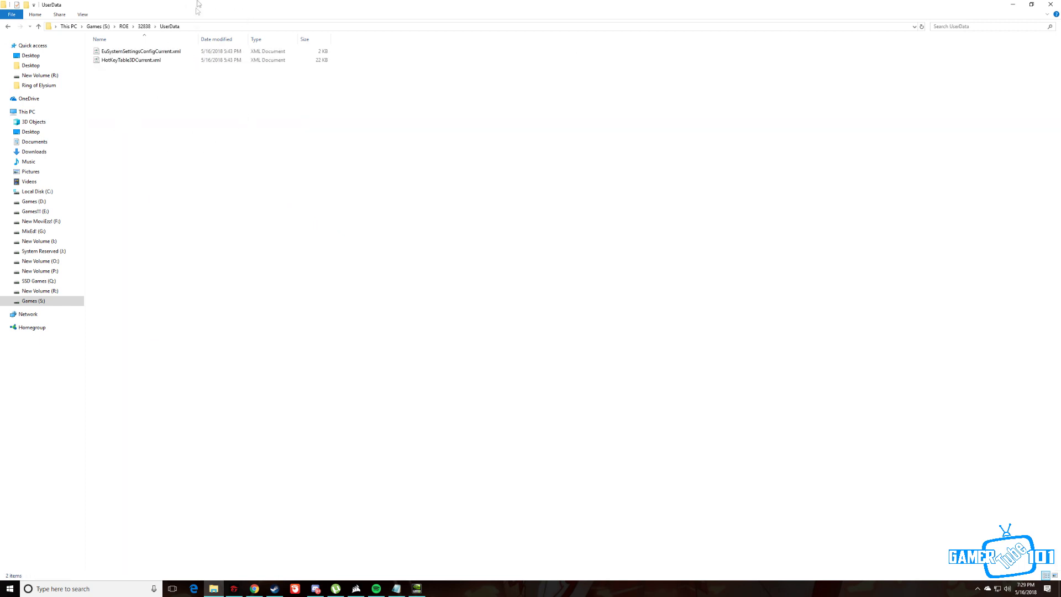
pyautogui.click(160, 60)
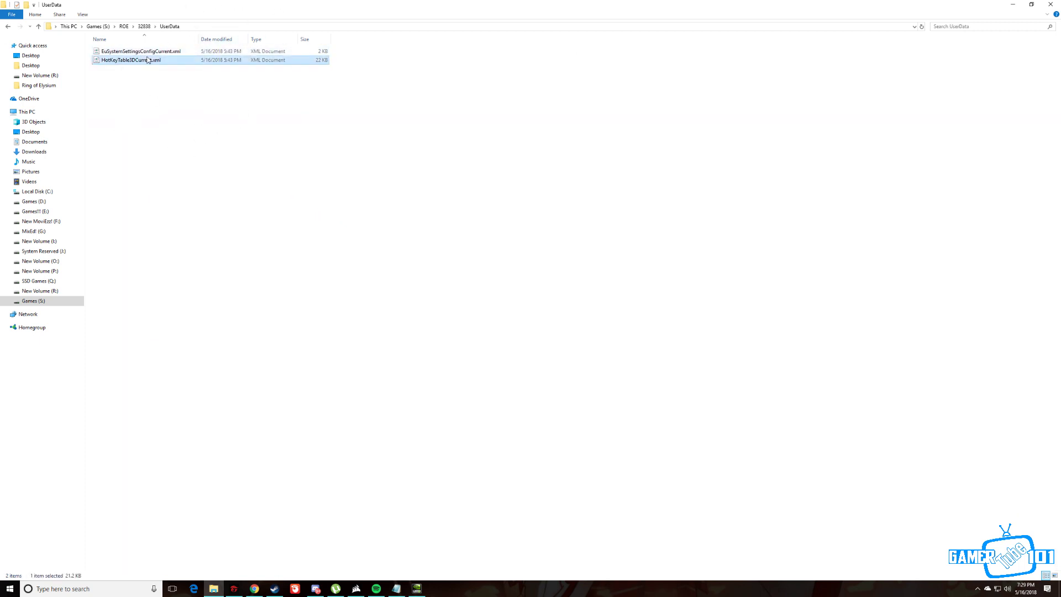
pyautogui.click(163, 52)
pyautogui.press('F2')
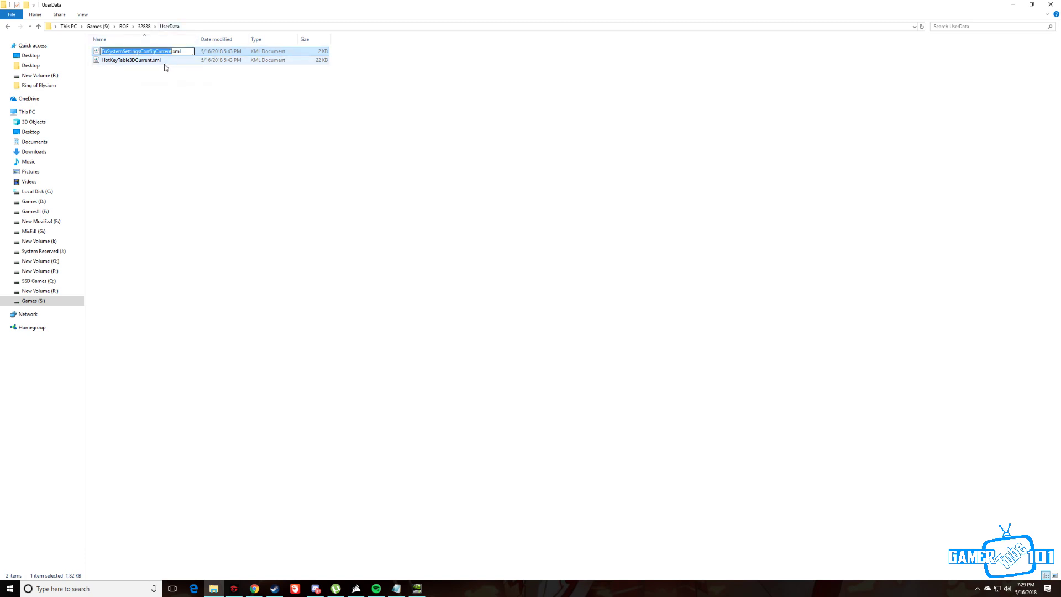
pyautogui.press('Right')
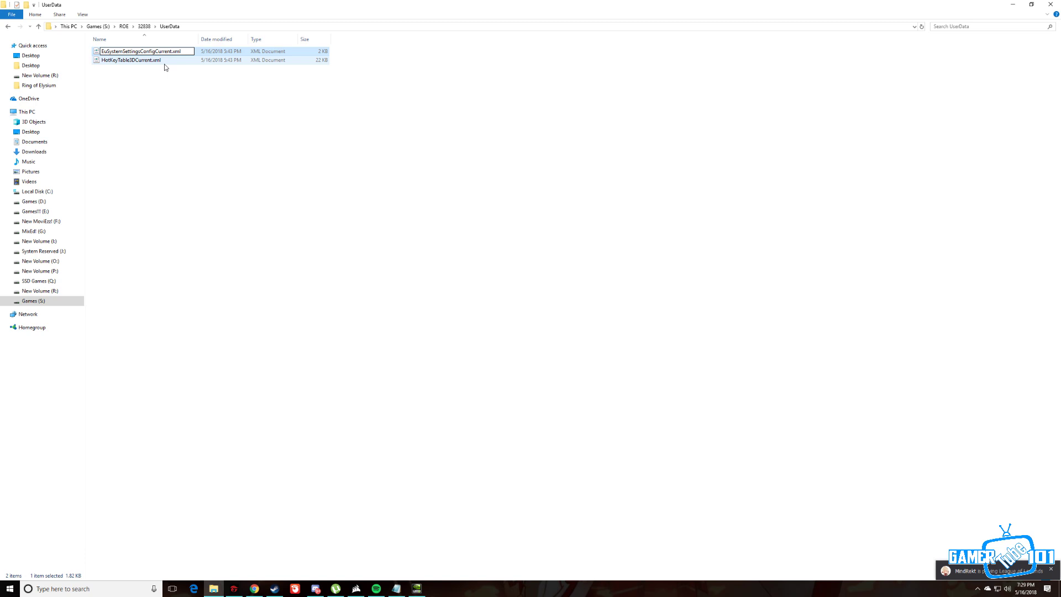
pyautogui.write('_backup')
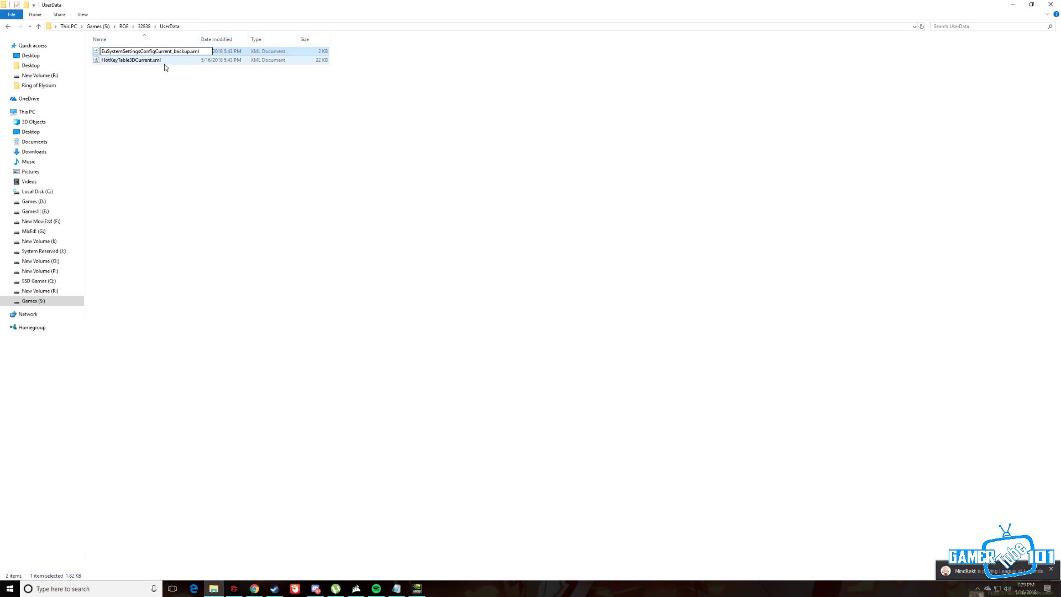
pyautogui.click(244, 158)
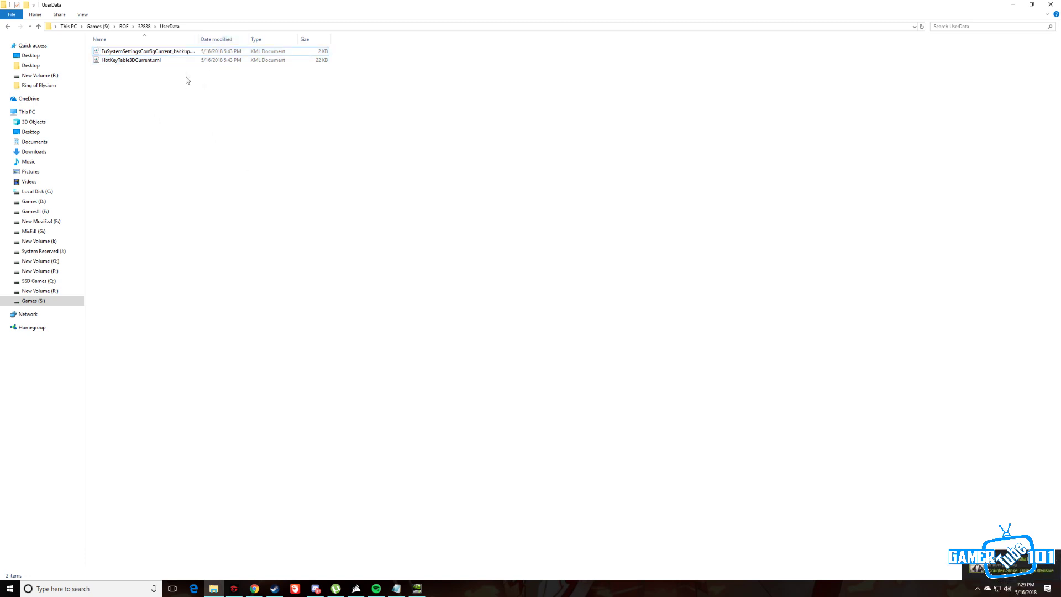
# Rename the file back to EuSystemSettingsConfigCurrent.xml and refresh the UserData listing
pyautogui.click(187, 51)
pyautogui.click(187, 51)
pyautogui.click(187, 51)
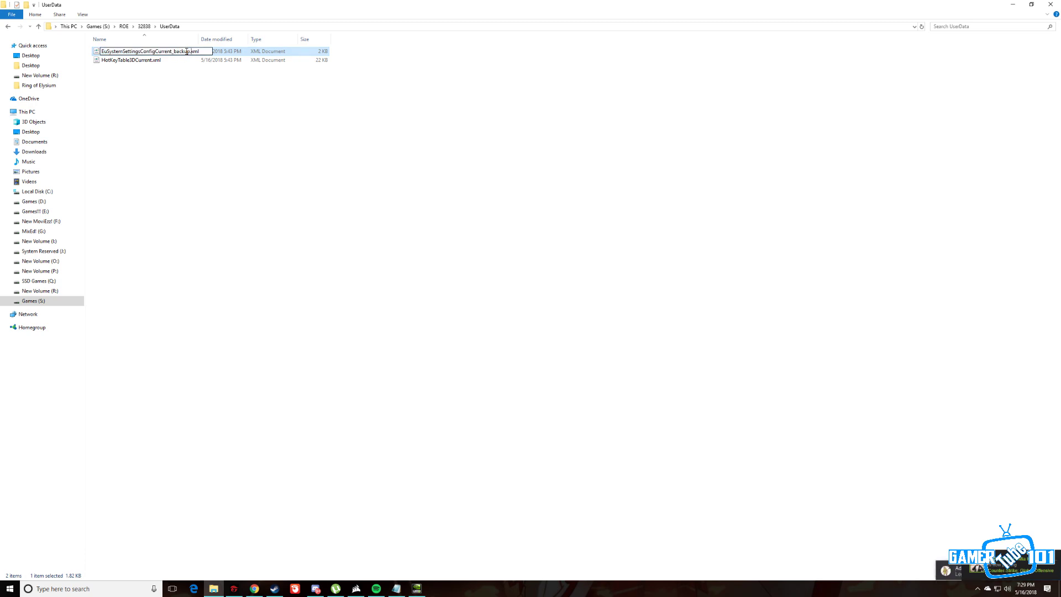
pyautogui.press('BackSpace')
pyautogui.press('BackSpace')
pyautogui.press('BackSpace')
pyautogui.press('BackSpace')
pyautogui.press('BackSpace')
pyautogui.press('BackSpace')
pyautogui.press('BackSpace')
pyautogui.rightClick(205, 185)
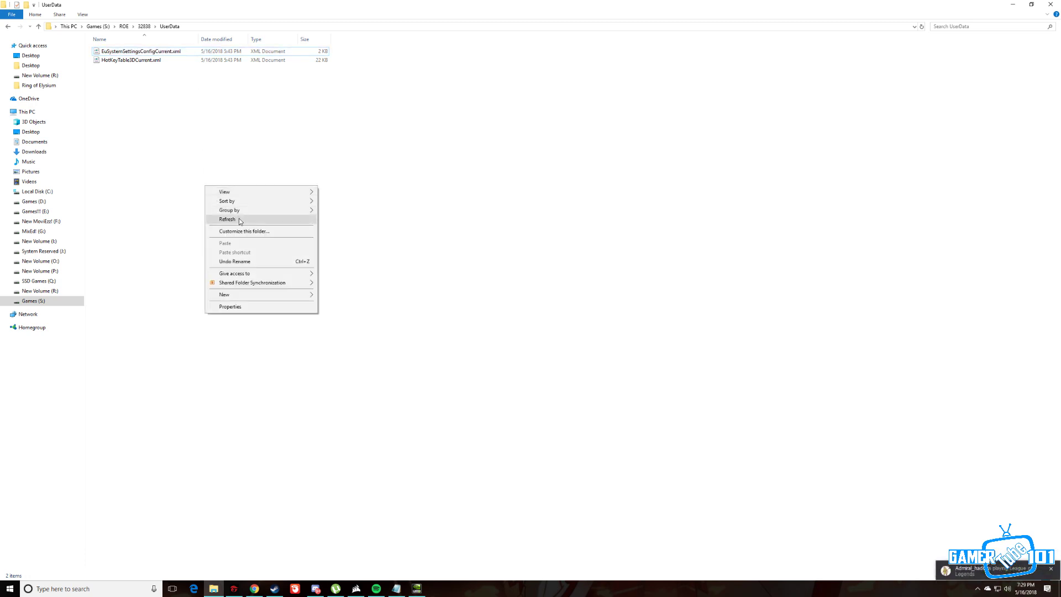
pyautogui.click(226, 220)
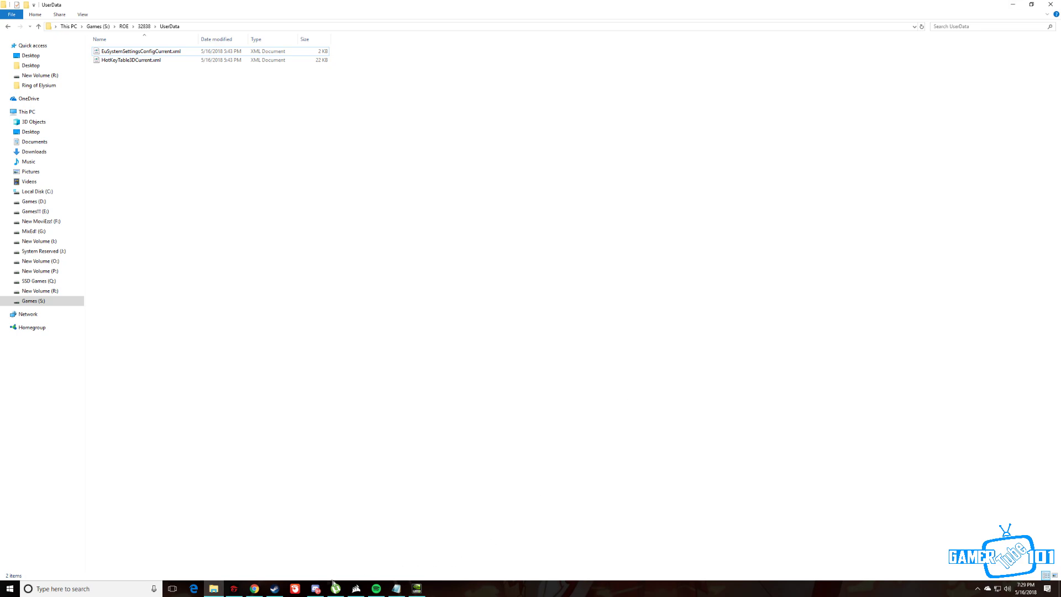
# Minimize File Explorer, the browser and Notepad, and position the Garena launcher on the desktop
pyautogui.click(233, 589)
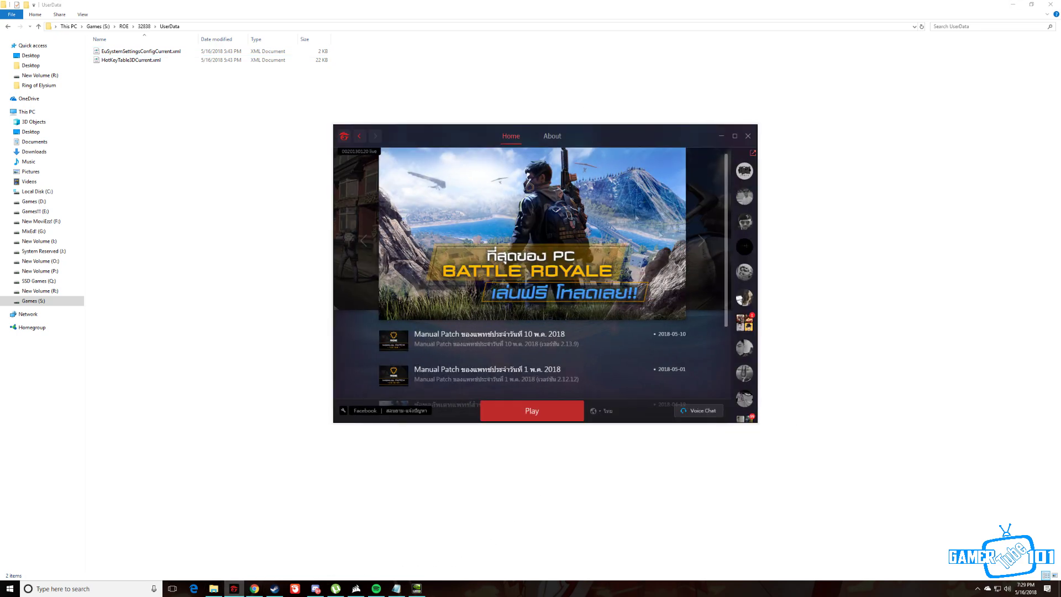
pyautogui.moveTo(614, 140); pyautogui.dragTo(667, 141)
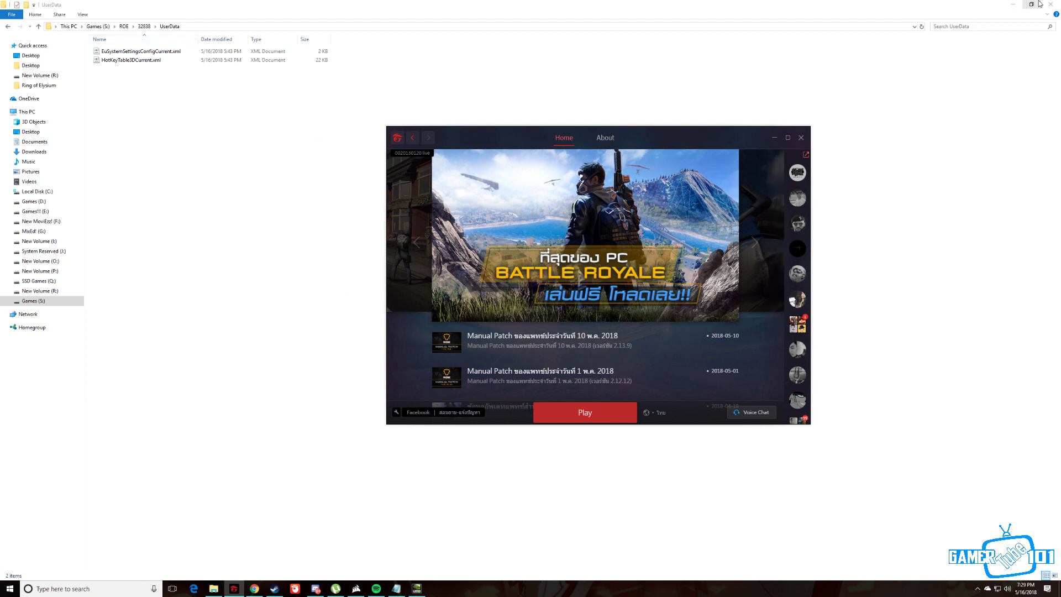
pyautogui.click(999, 4)
pyautogui.click(1013, 4)
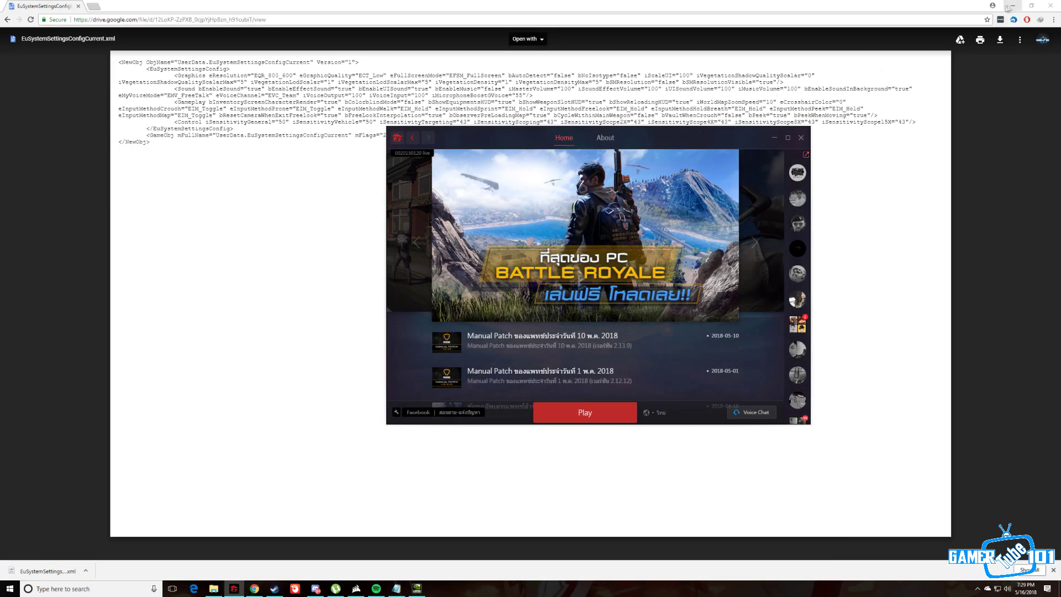
pyautogui.click(1013, 5)
pyautogui.moveTo(692, 137); pyautogui.dragTo(749, 148)
pyautogui.moveTo(435, 139); pyautogui.dragTo(397, 148)
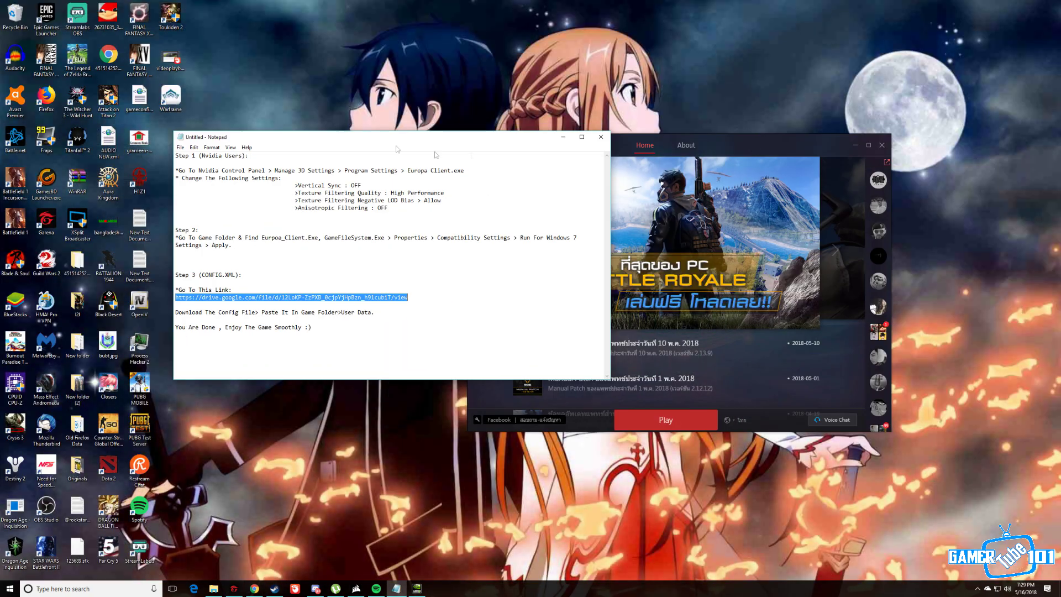
pyautogui.click(568, 138)
pyautogui.moveTo(739, 147); pyautogui.dragTo(625, 106)
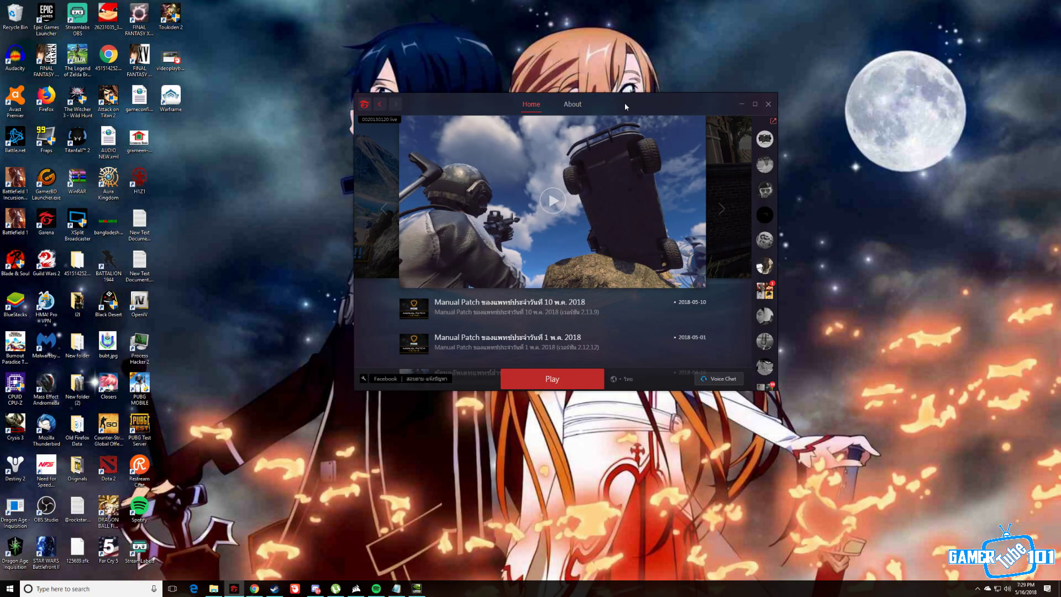